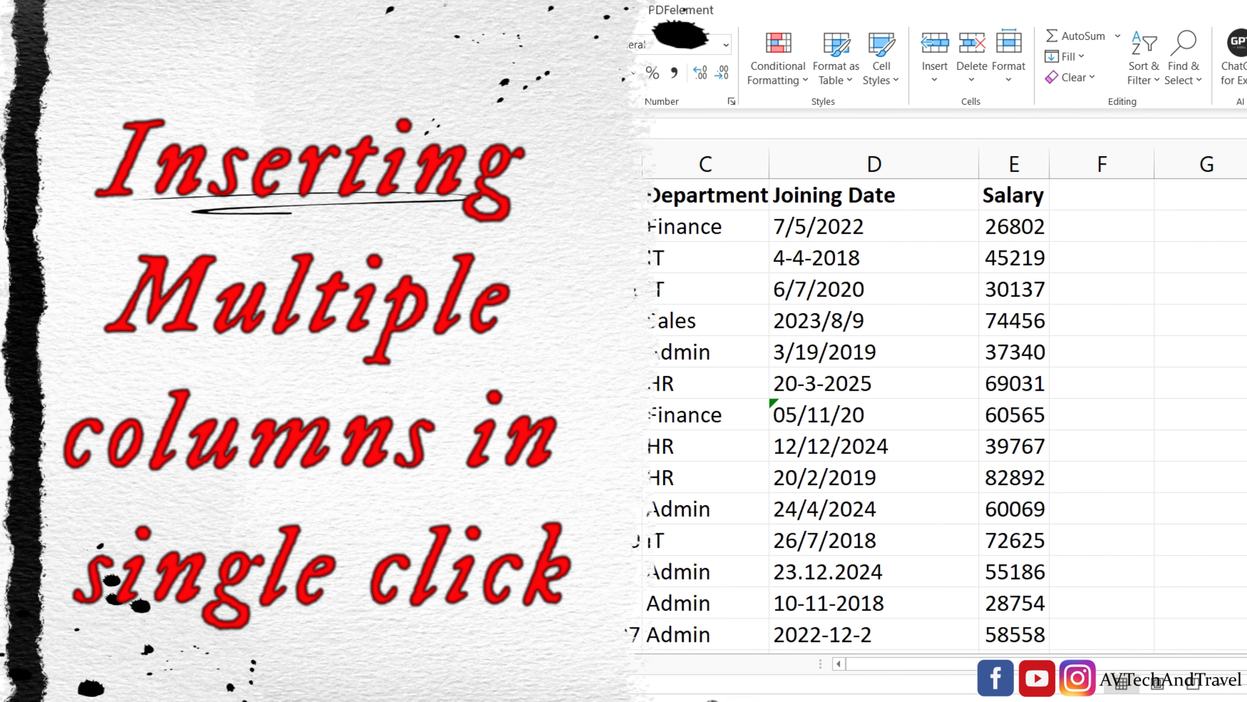
- Insert three blank columns between the Employee Record and Fixed Width Data columns
left_click_drag(409, 160, 830, 154)
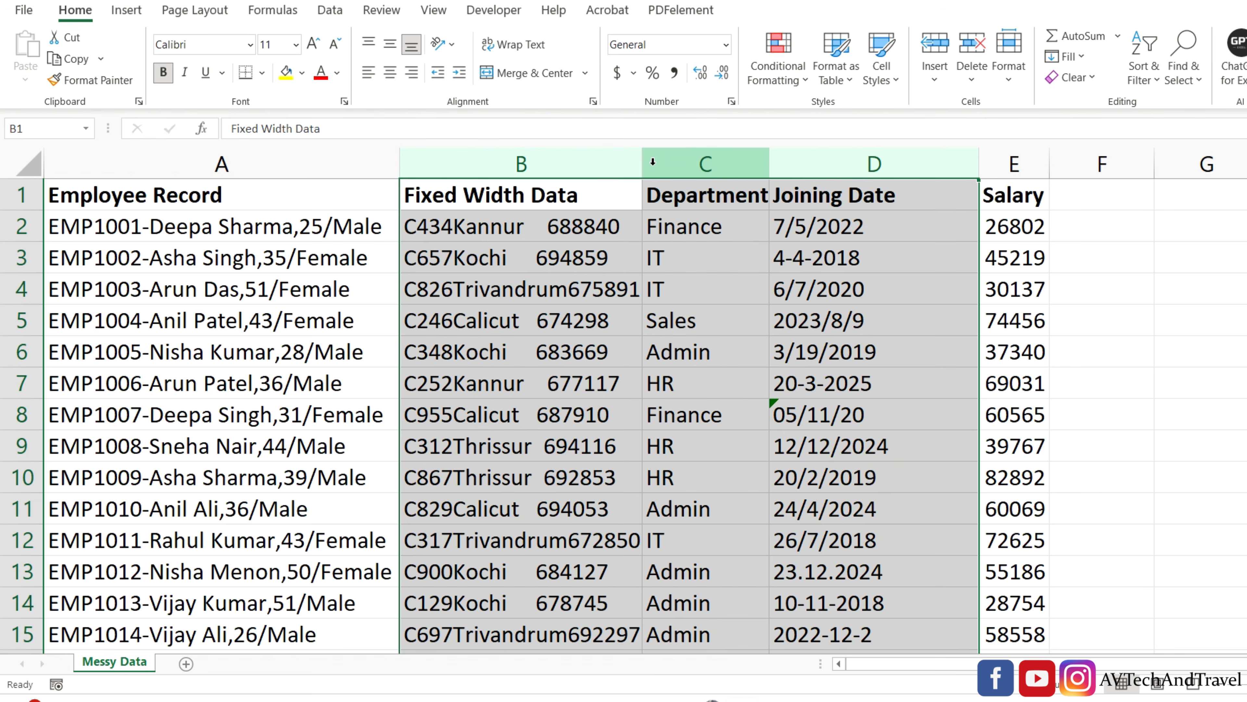
right_click(542, 162)
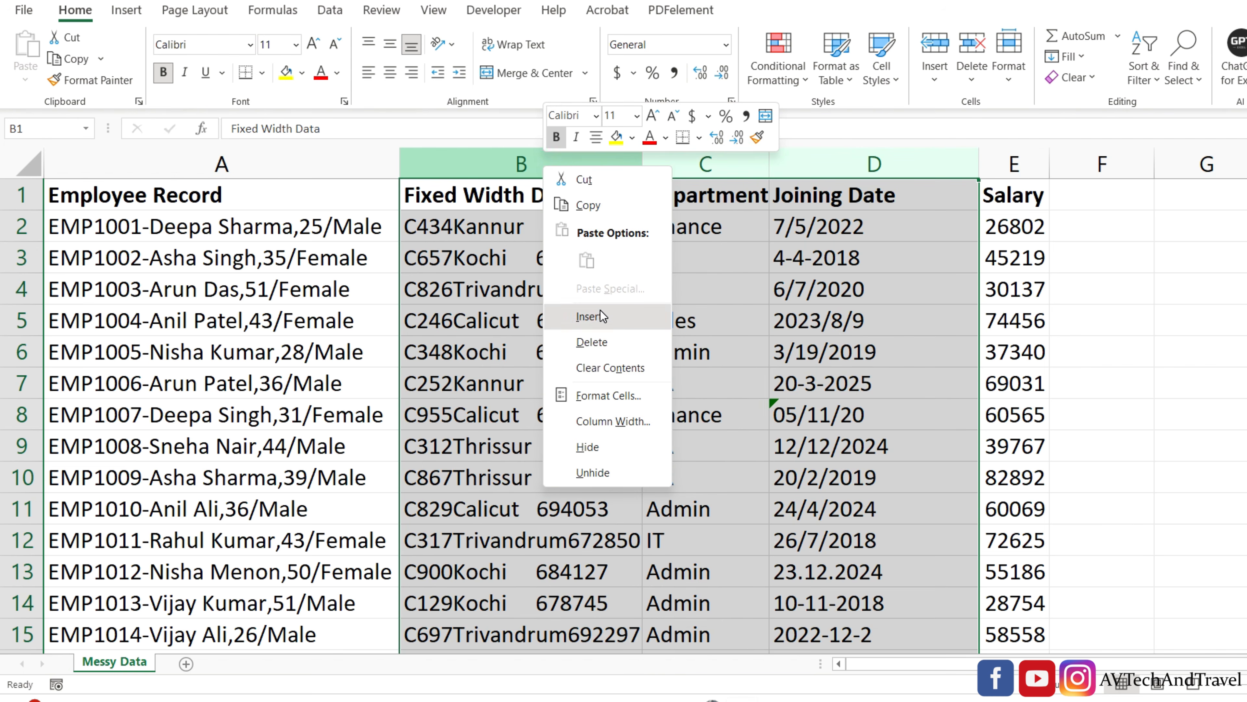
left_click(589, 317)
left_click_drag(755, 167, 572, 178)
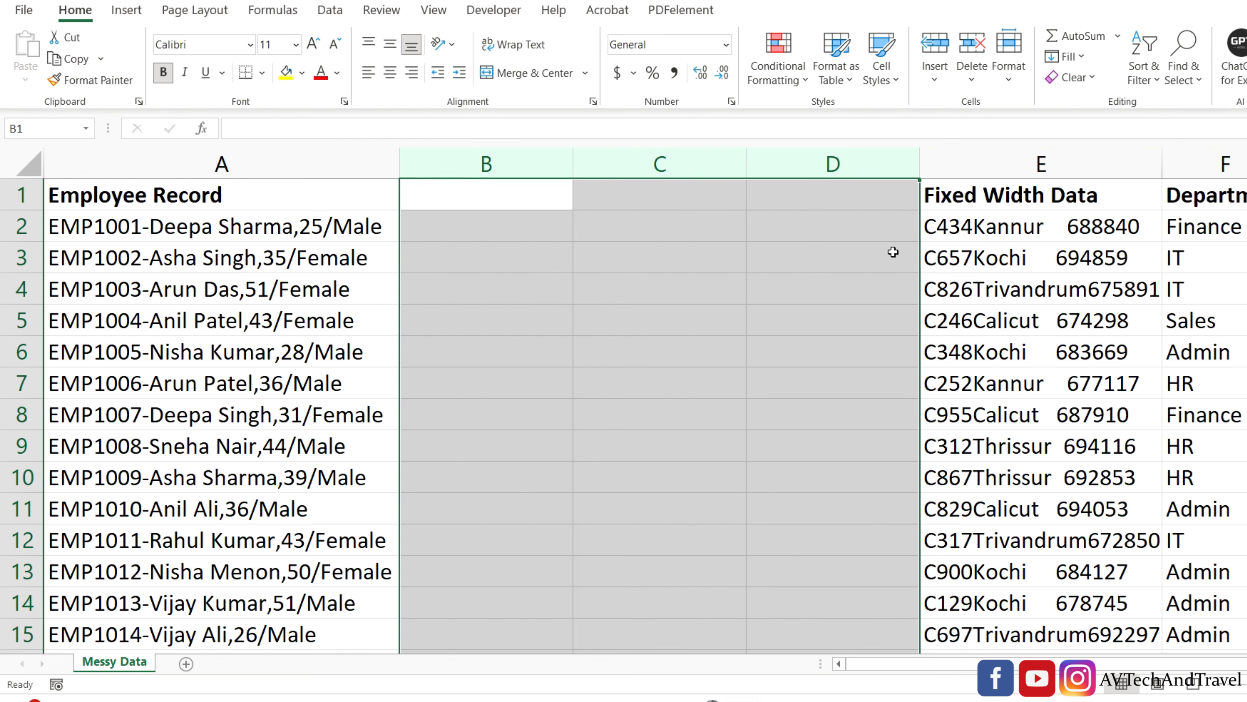
left_click(850, 272)
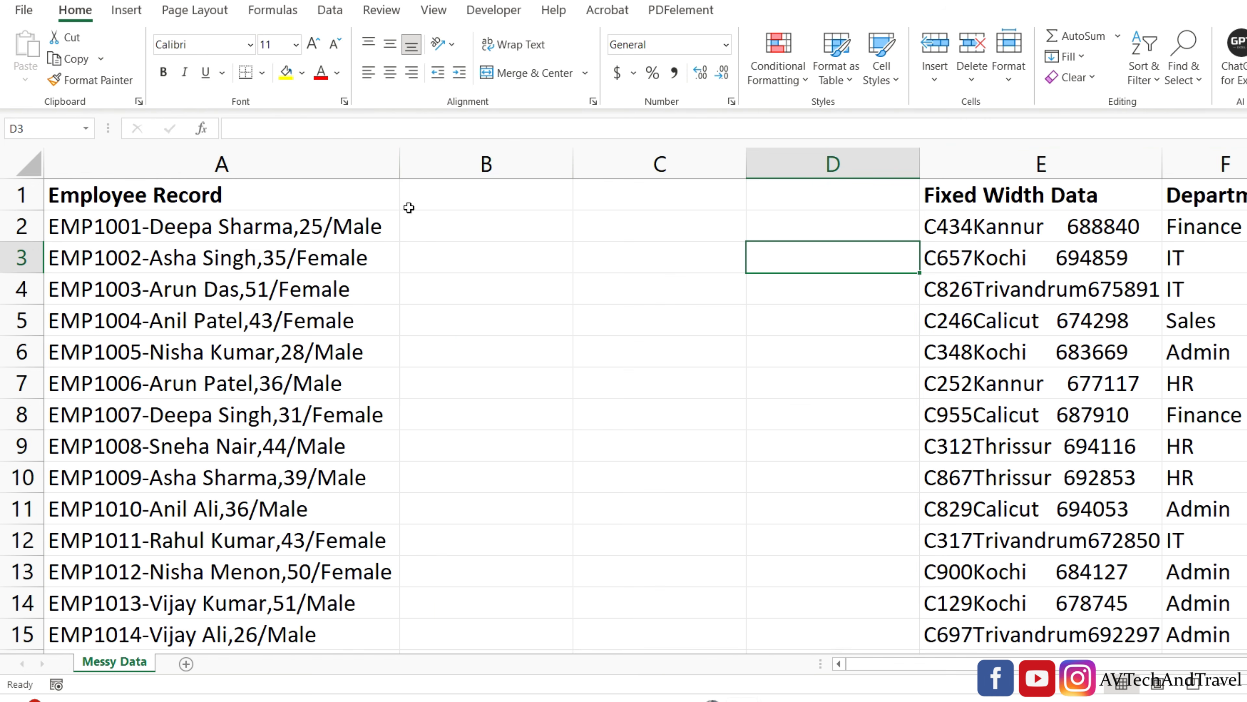
- Select all the employee records in column A, from A2 down to the last filled row
left_click(320, 225)
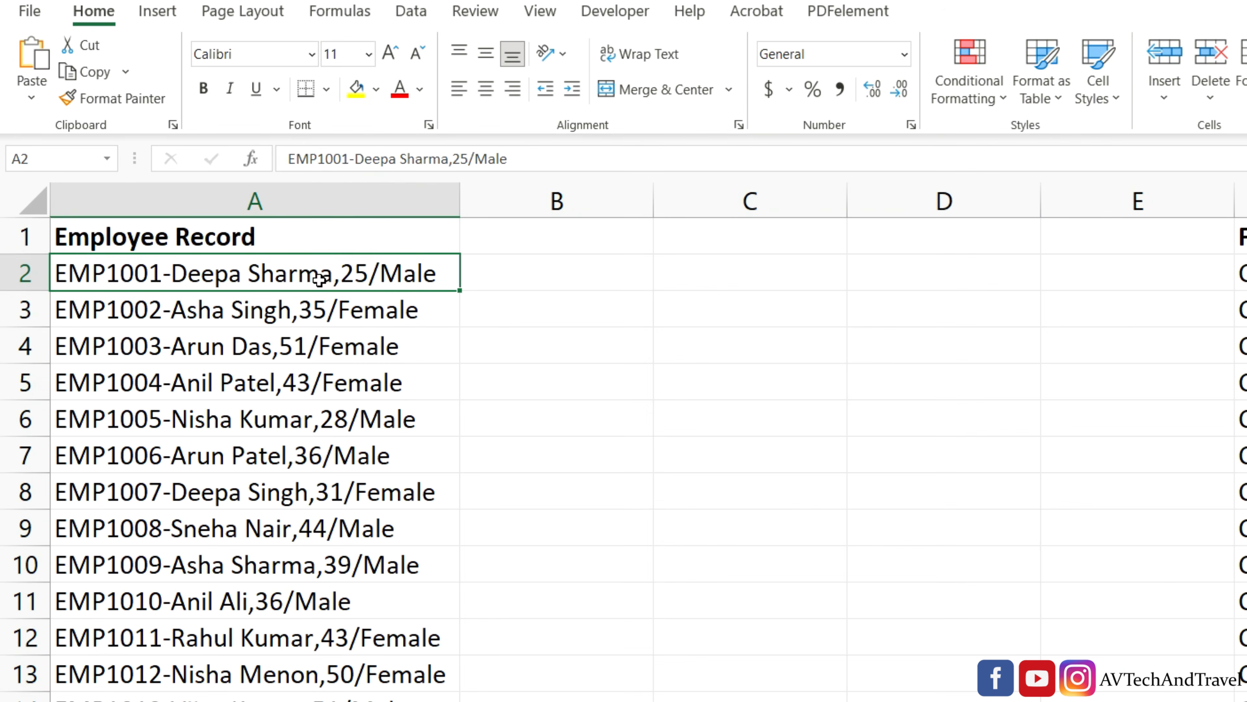
left_click_drag(285, 224, 281, 526)
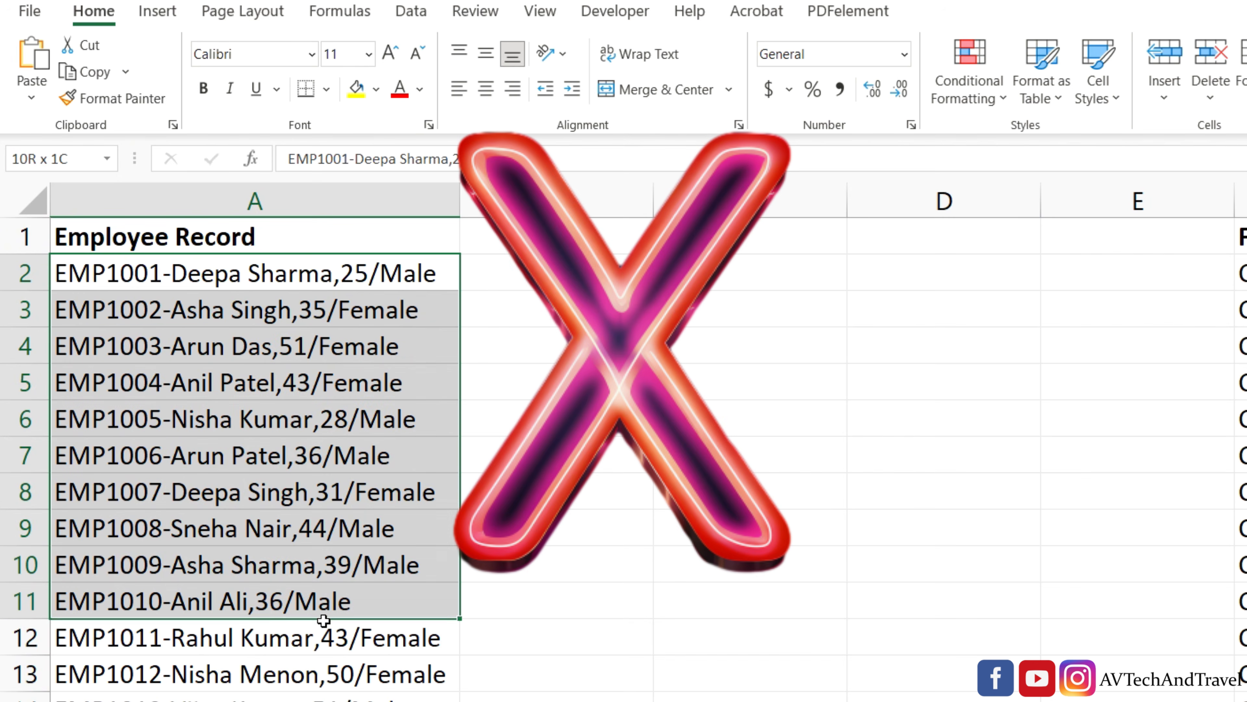
left_click_drag(324, 621, 324, 701)
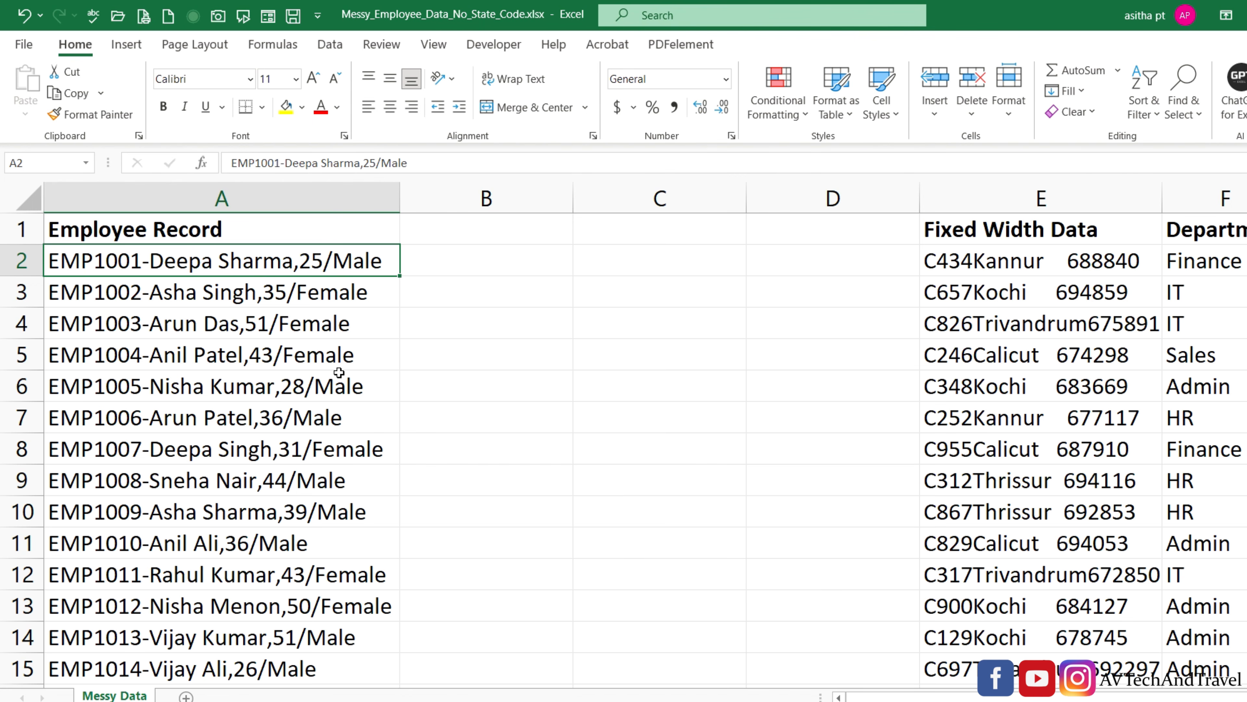
key("ctrl+shift+Down")
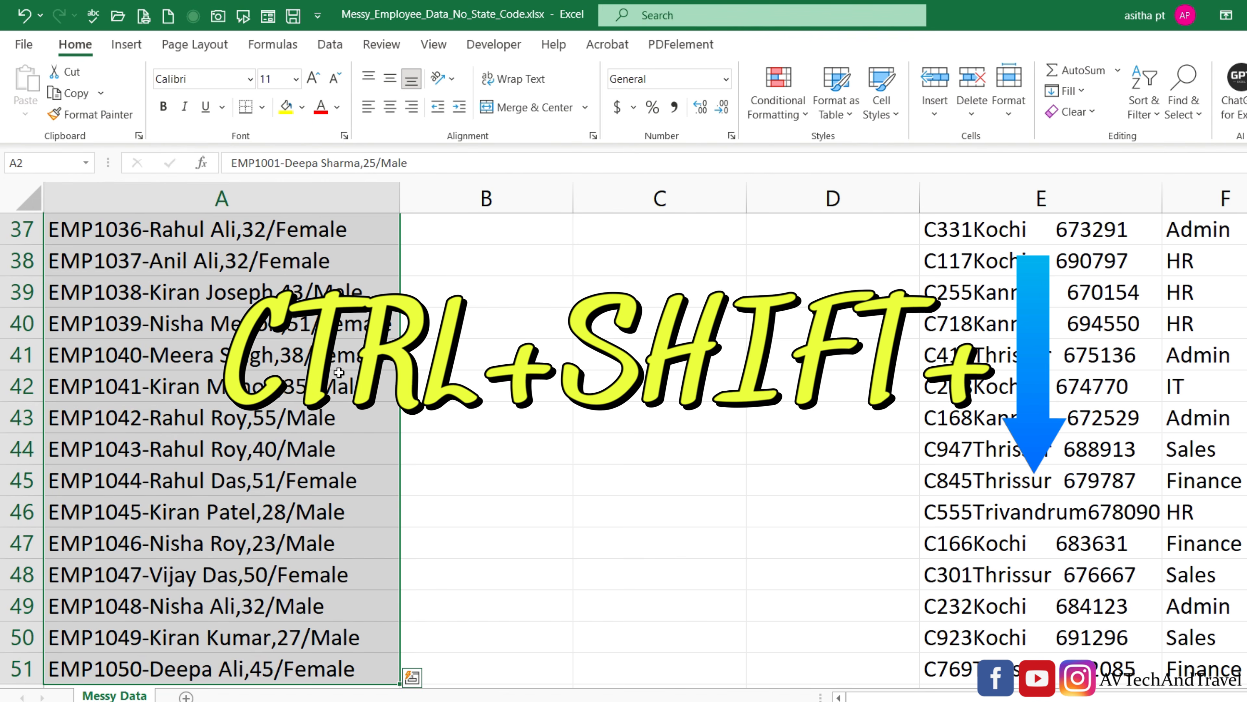
scroll(339, 373, "down", 2)
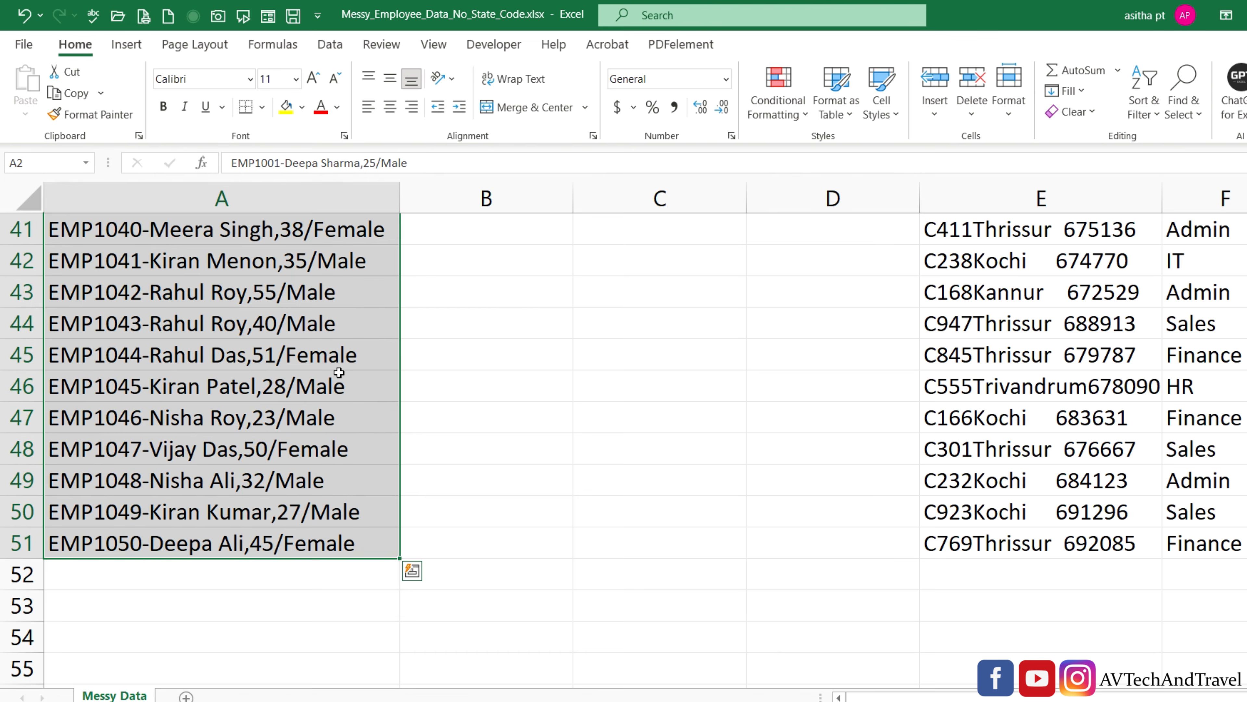
scroll(339, 373, "up", 9)
scroll(339, 373, "up", 5)
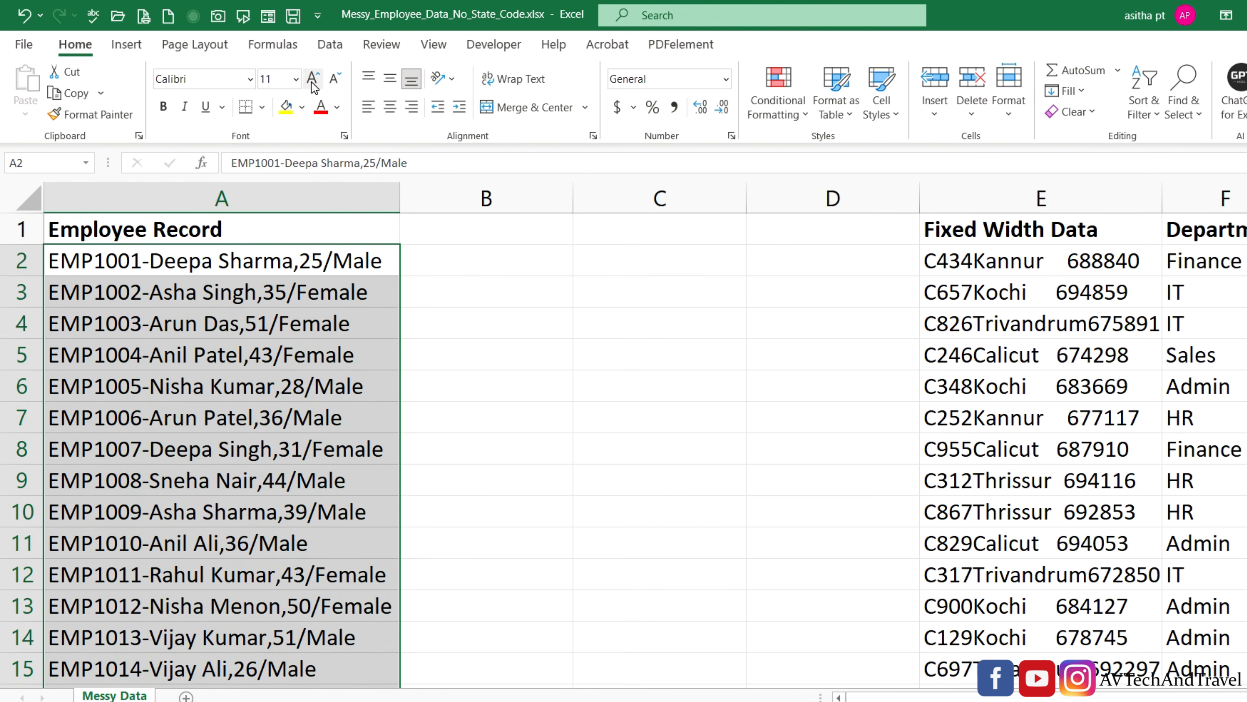
- Set up Text to Columns on the selected records as delimited data, adding comma and a custom "-" as delimiters
left_click(330, 46)
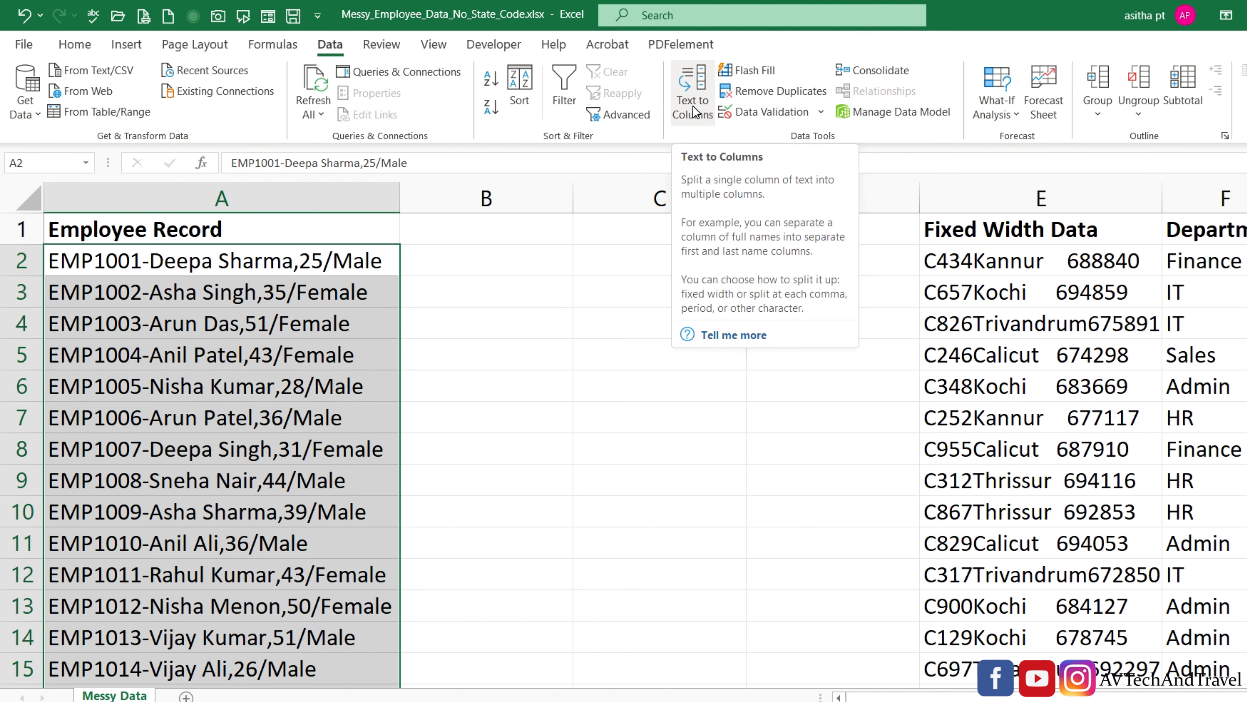
left_click(693, 105)
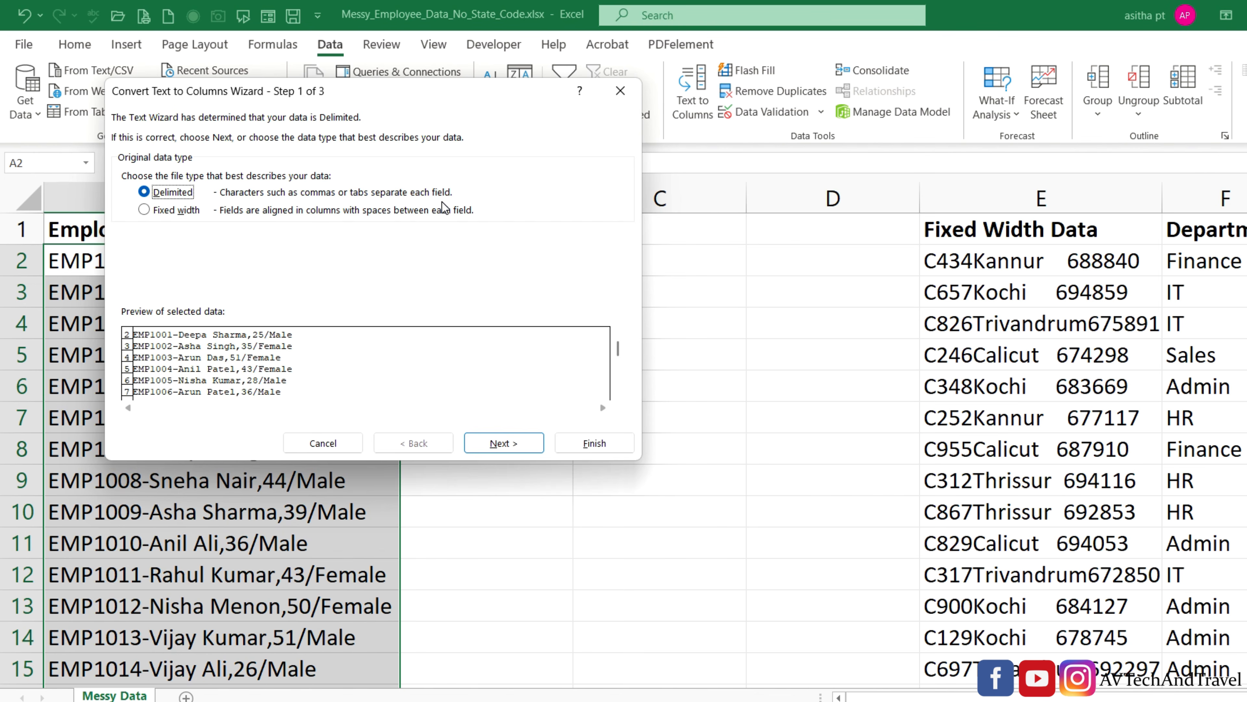
left_click(491, 445)
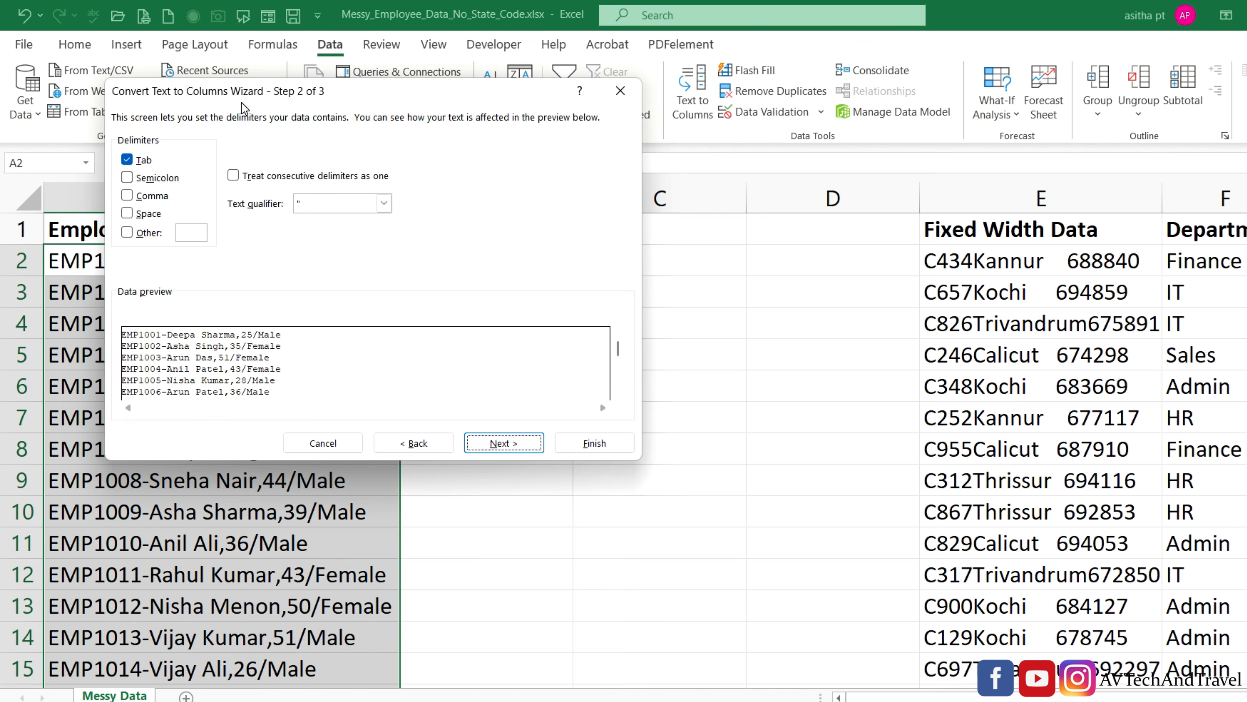
left_click_drag(239, 101, 580, 106)
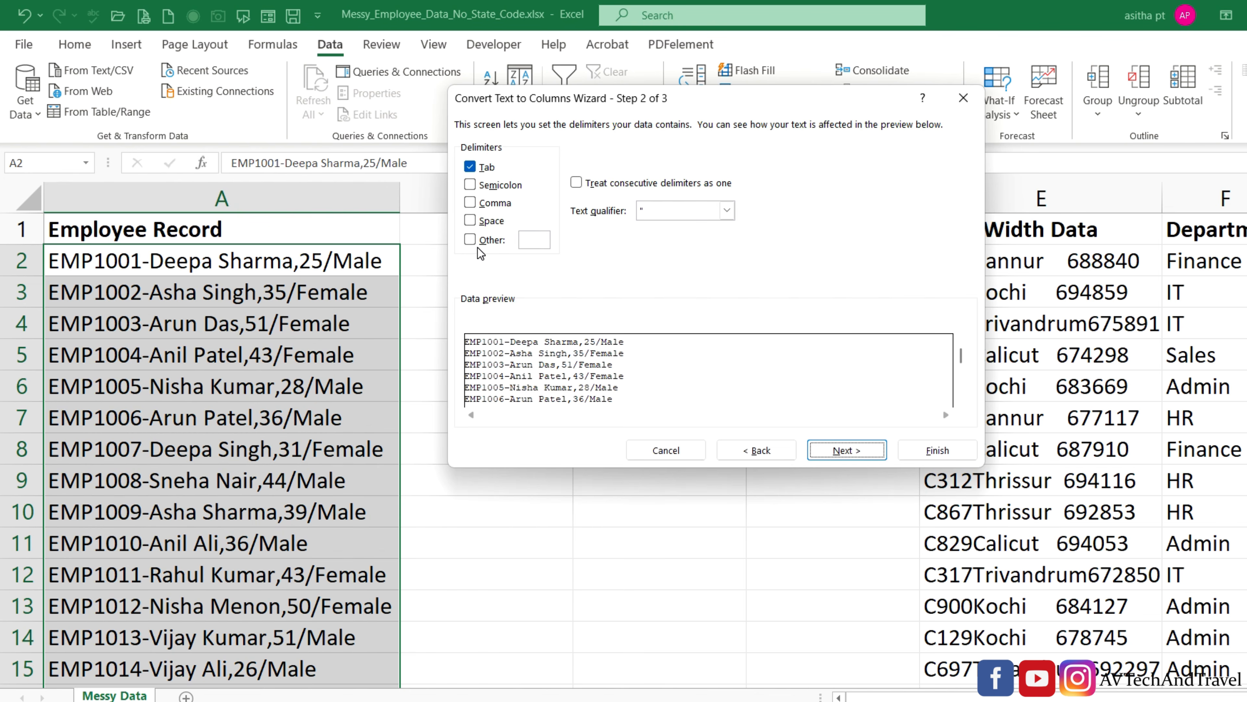
left_click(470, 205)
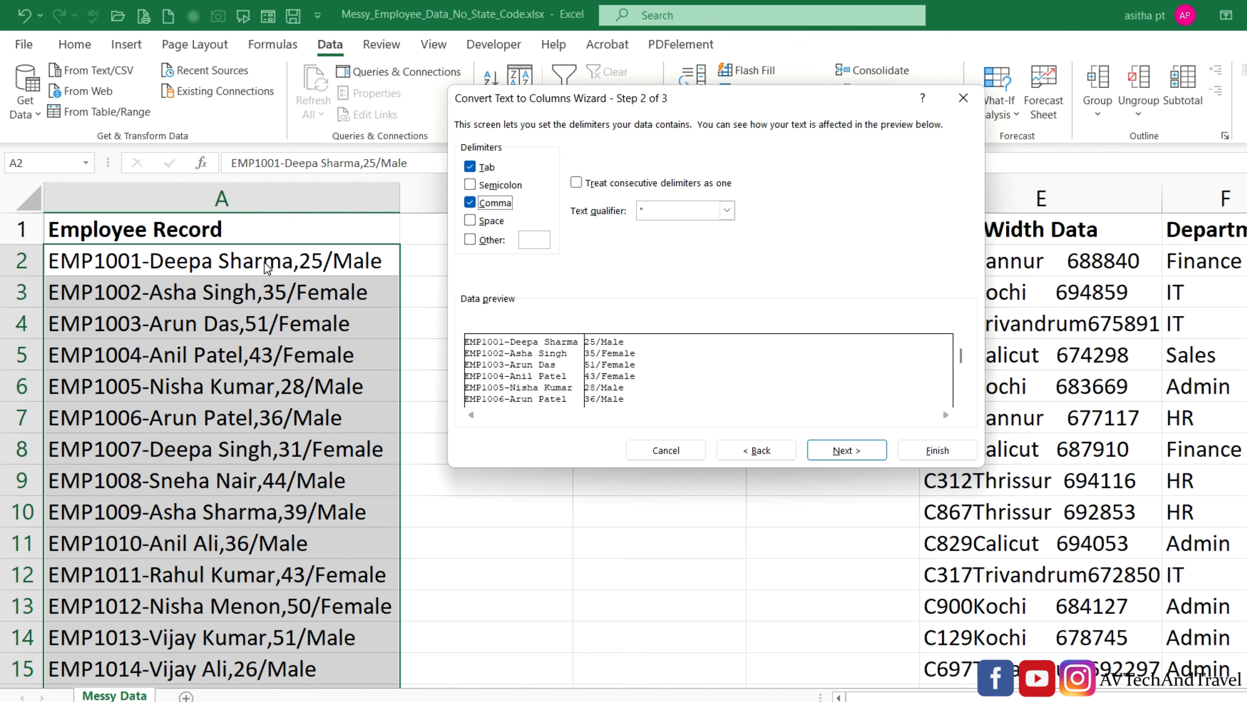
left_click(471, 240)
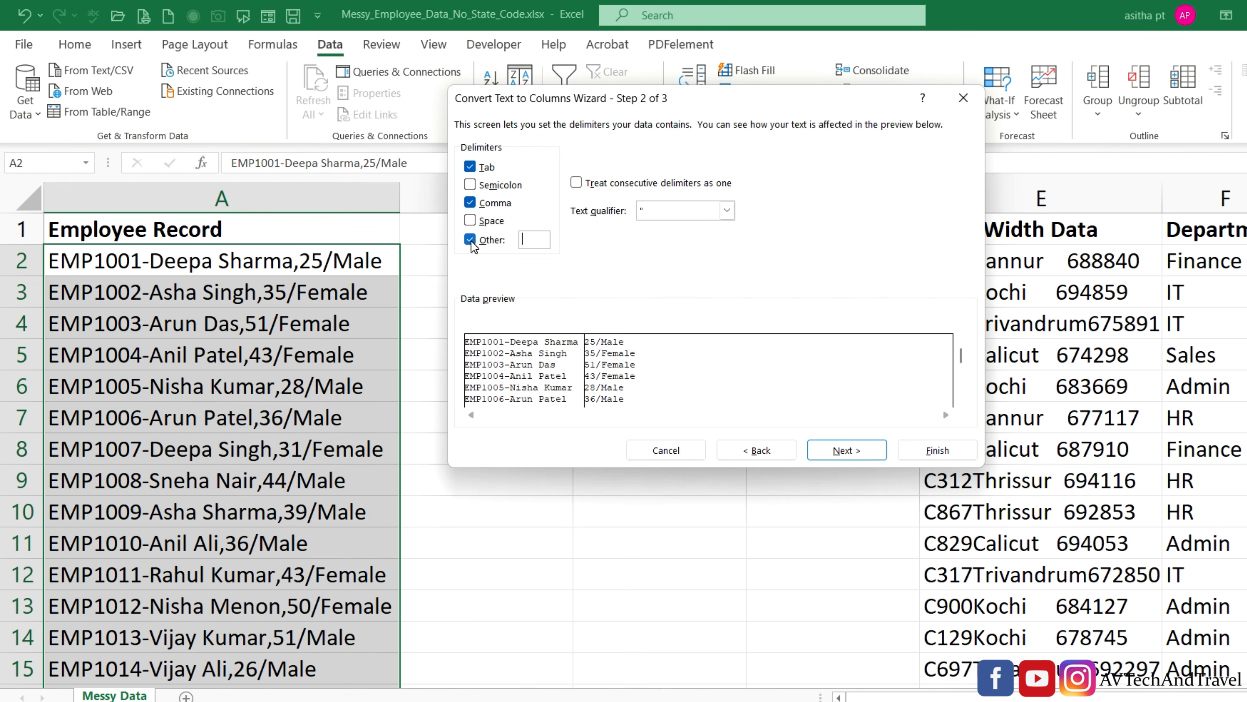
left_click(534, 243)
type("-")
left_click(828, 451)
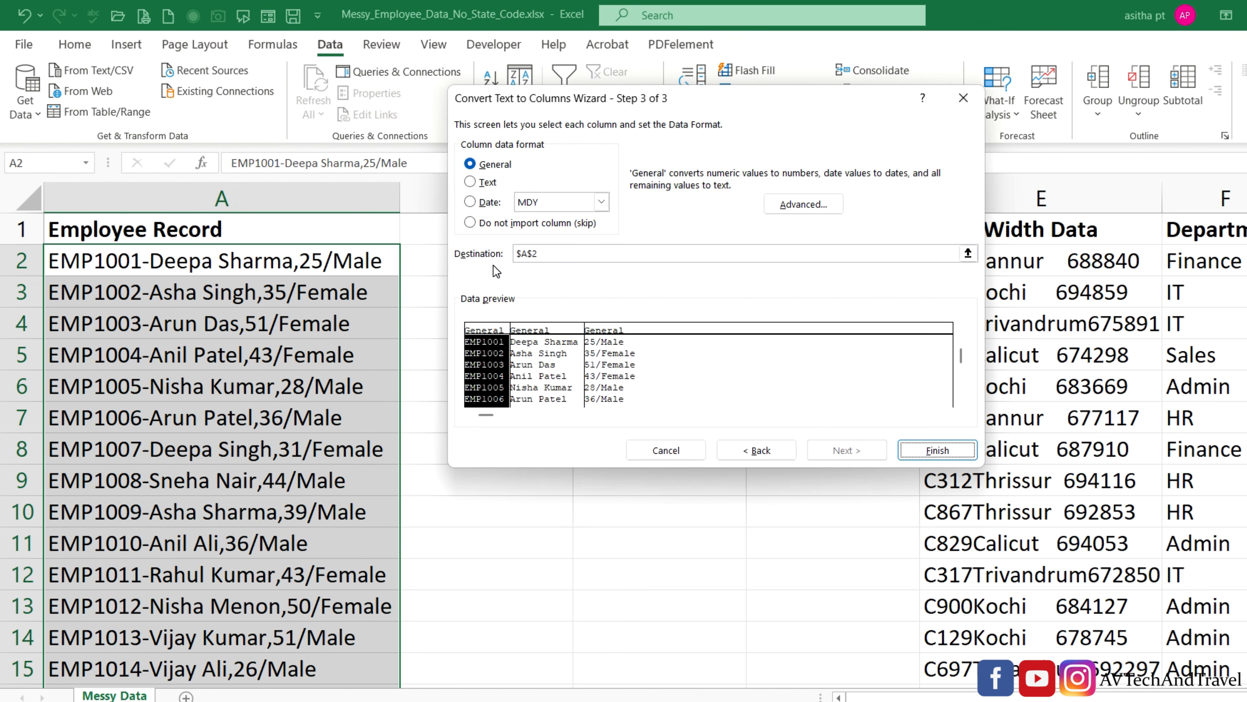
- Keep $A$2 as the destination with General format and complete the split of the employee records
left_click(967, 253)
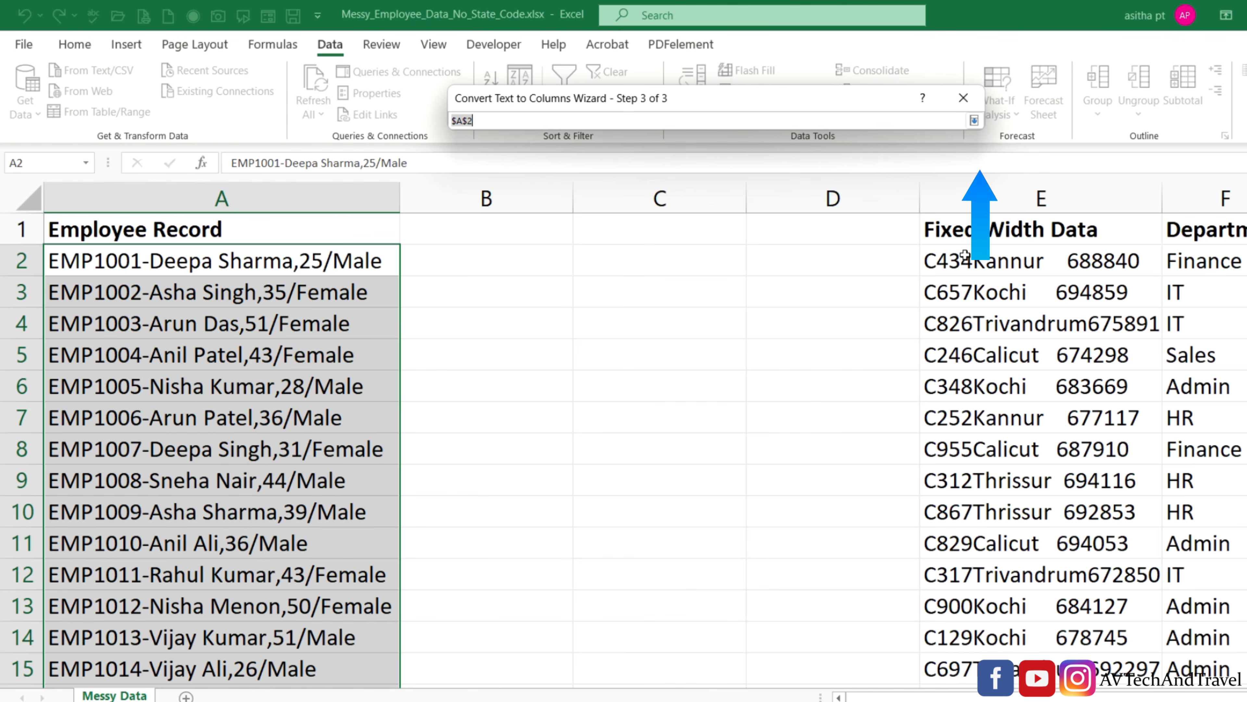
key("Return")
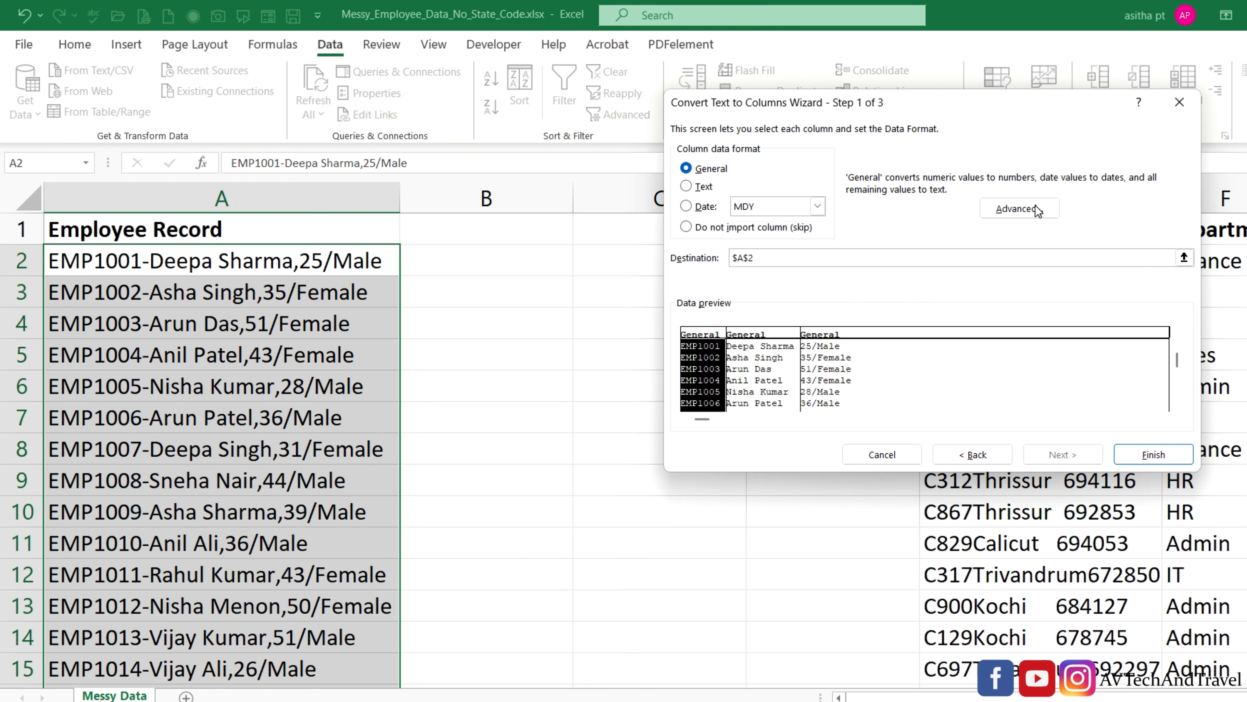
left_click(1134, 451)
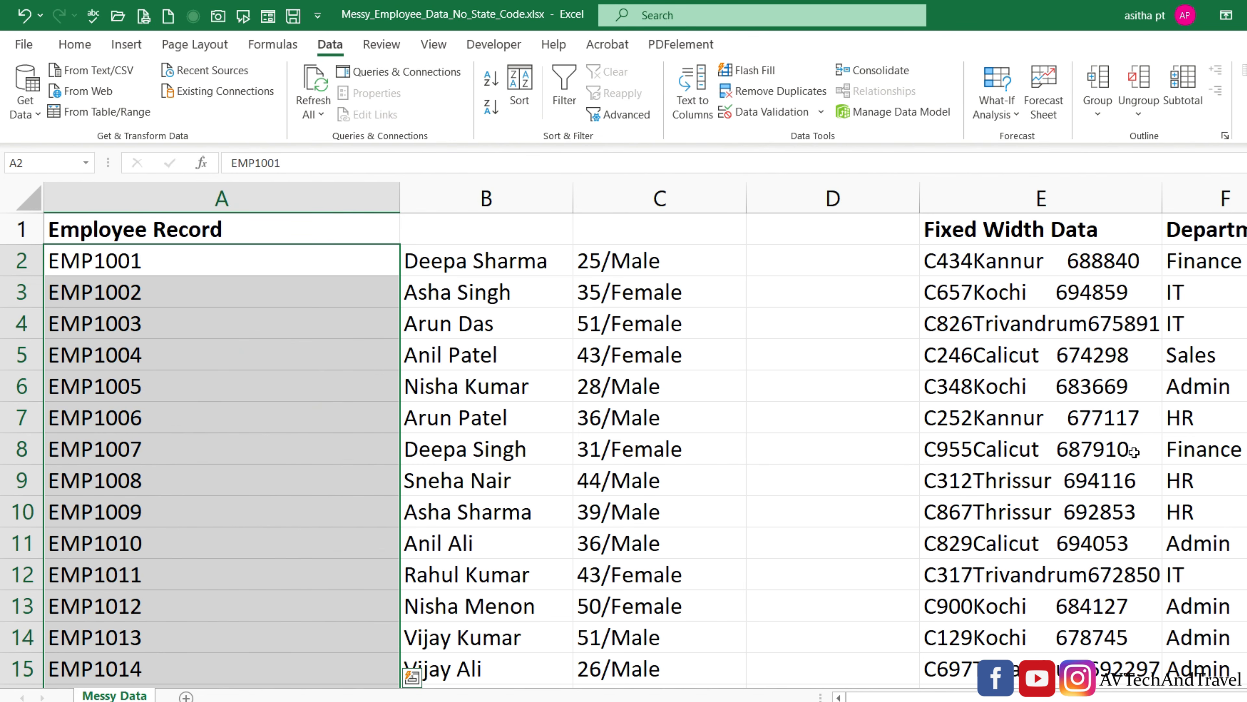
left_click(659, 295)
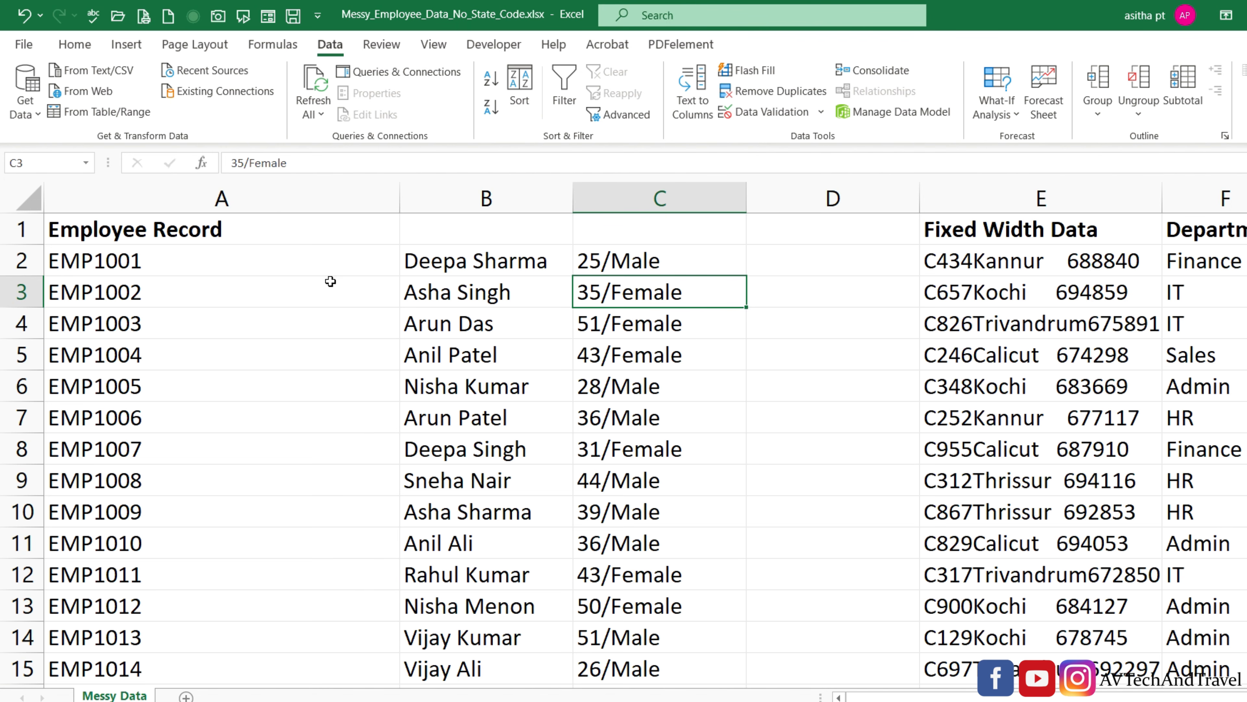
- Split the age/gender values from C2 downward with delimited Text to Columns, turning off comma and using "/" as the custom delimiter
left_click(671, 264)
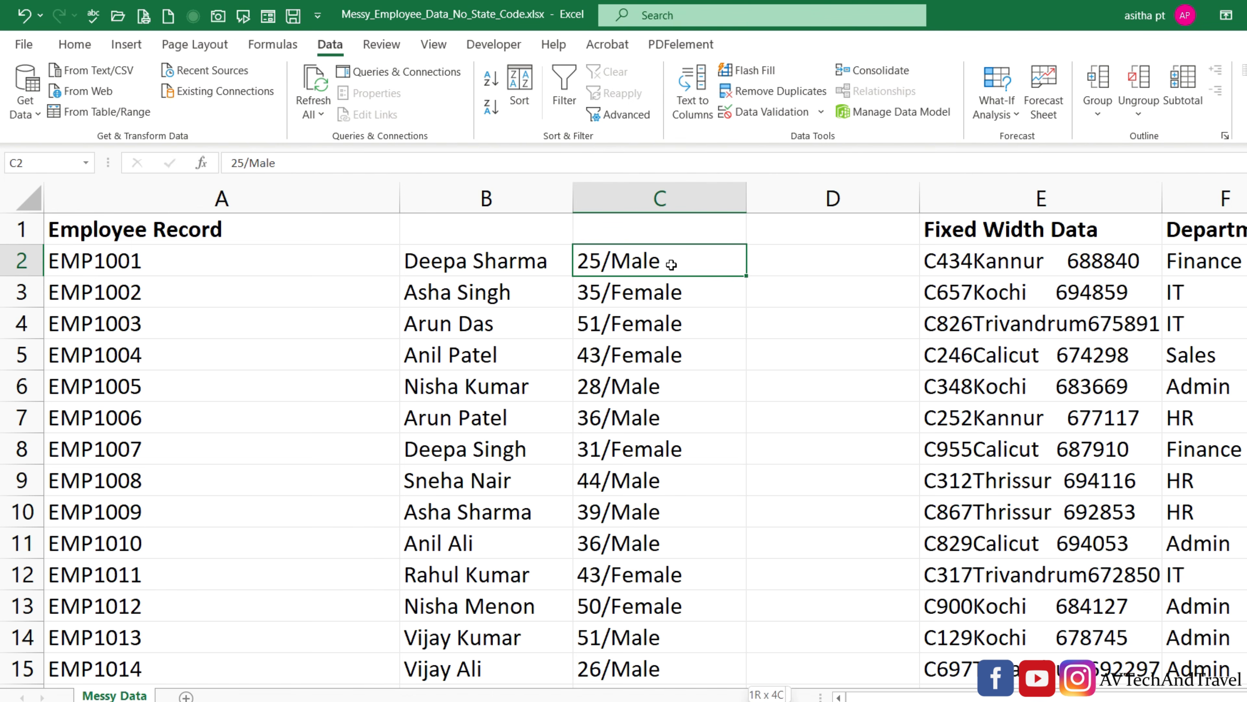
key("ctrl+shift+Down")
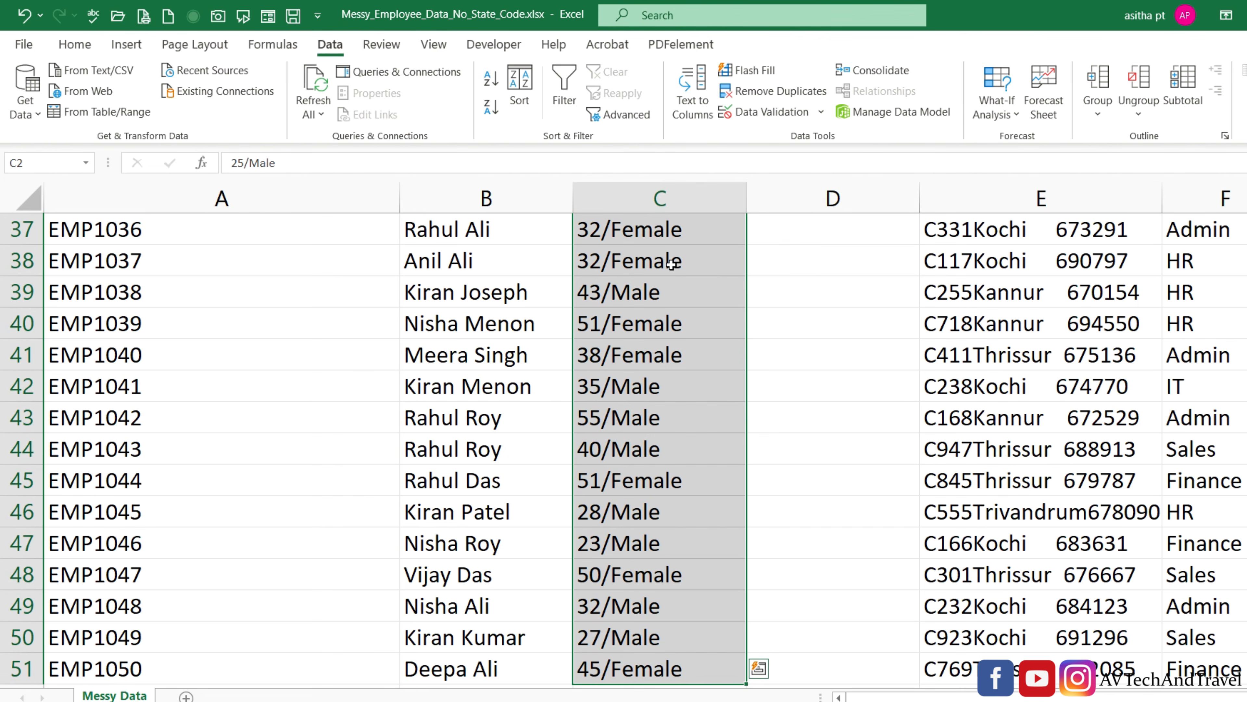
left_click(701, 105)
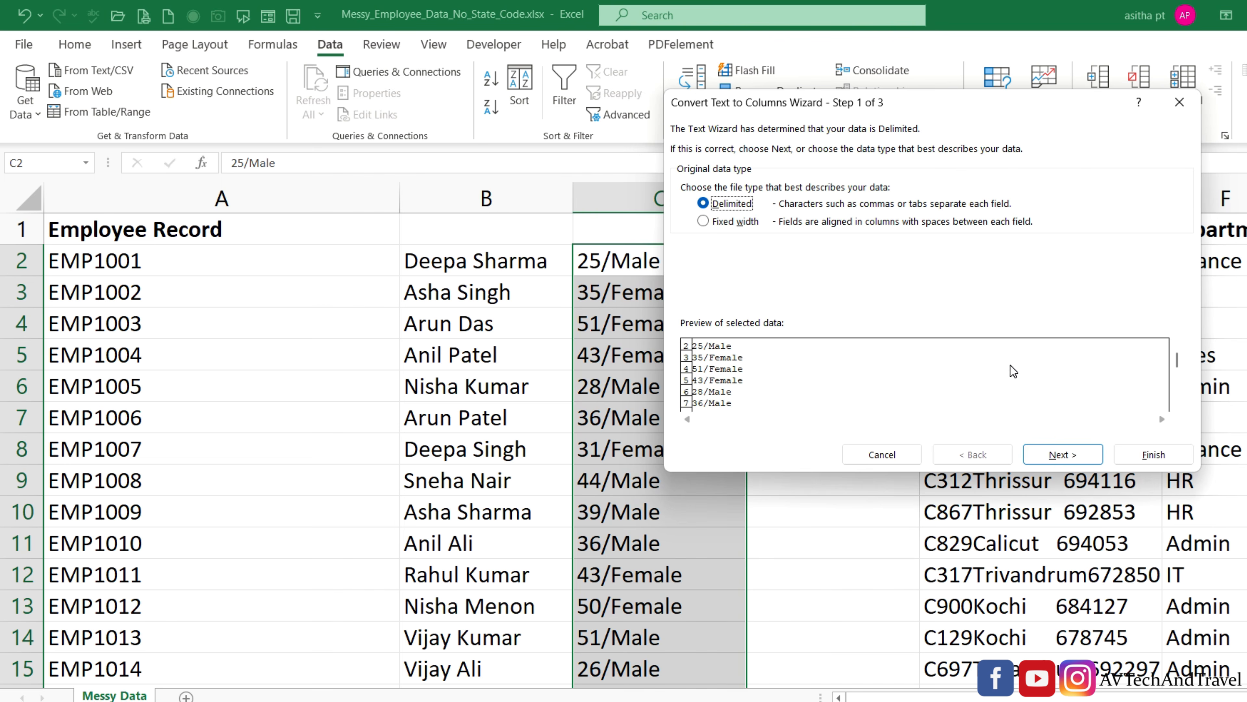
left_click(1048, 455)
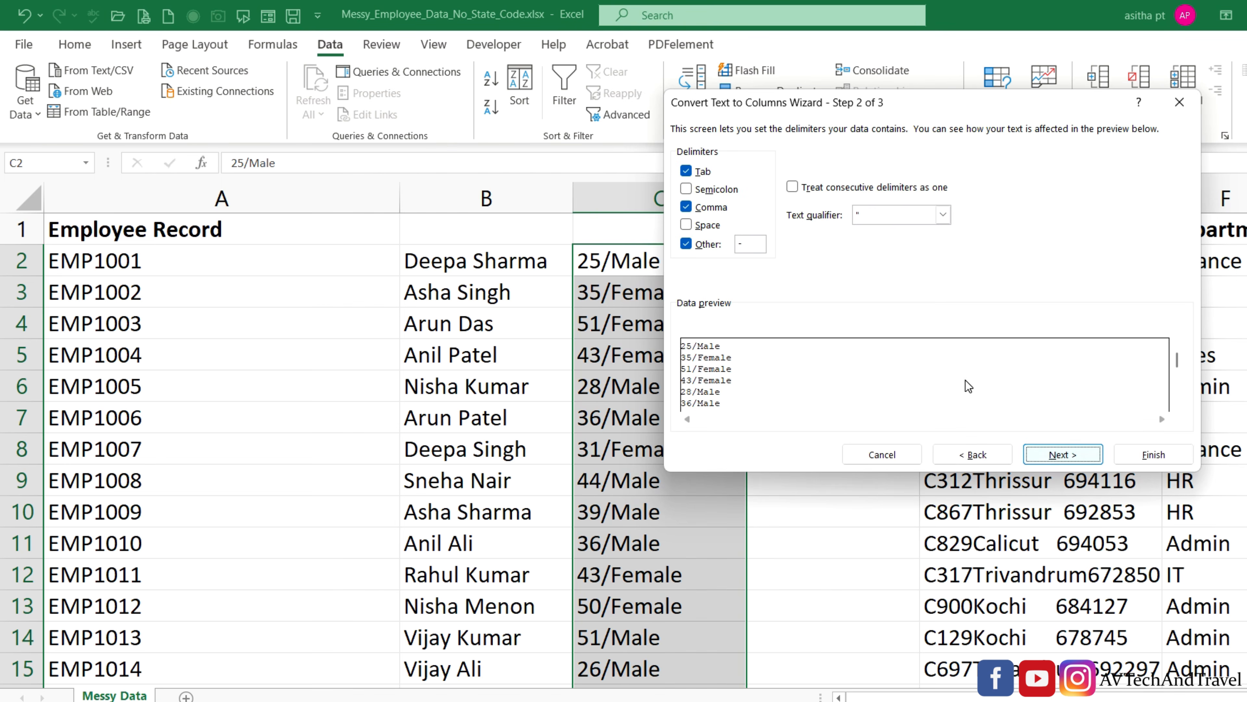
left_click(686, 208)
left_click(744, 244)
type("/")
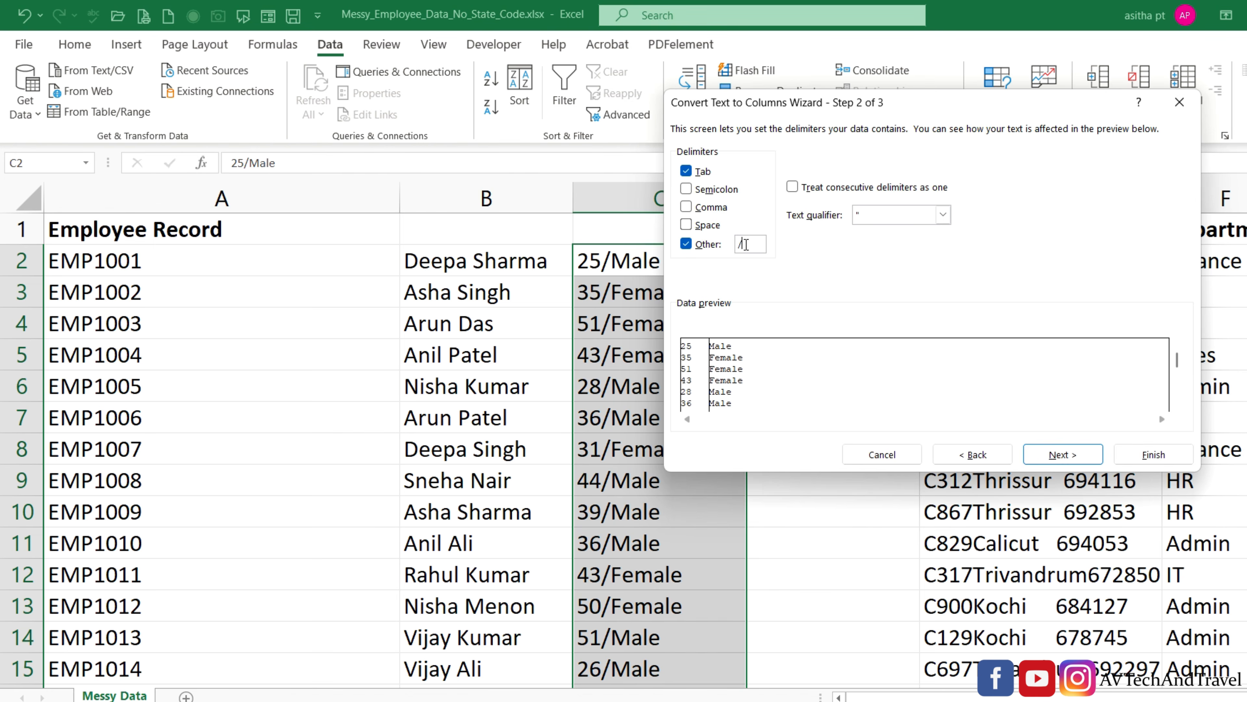
left_click(1057, 456)
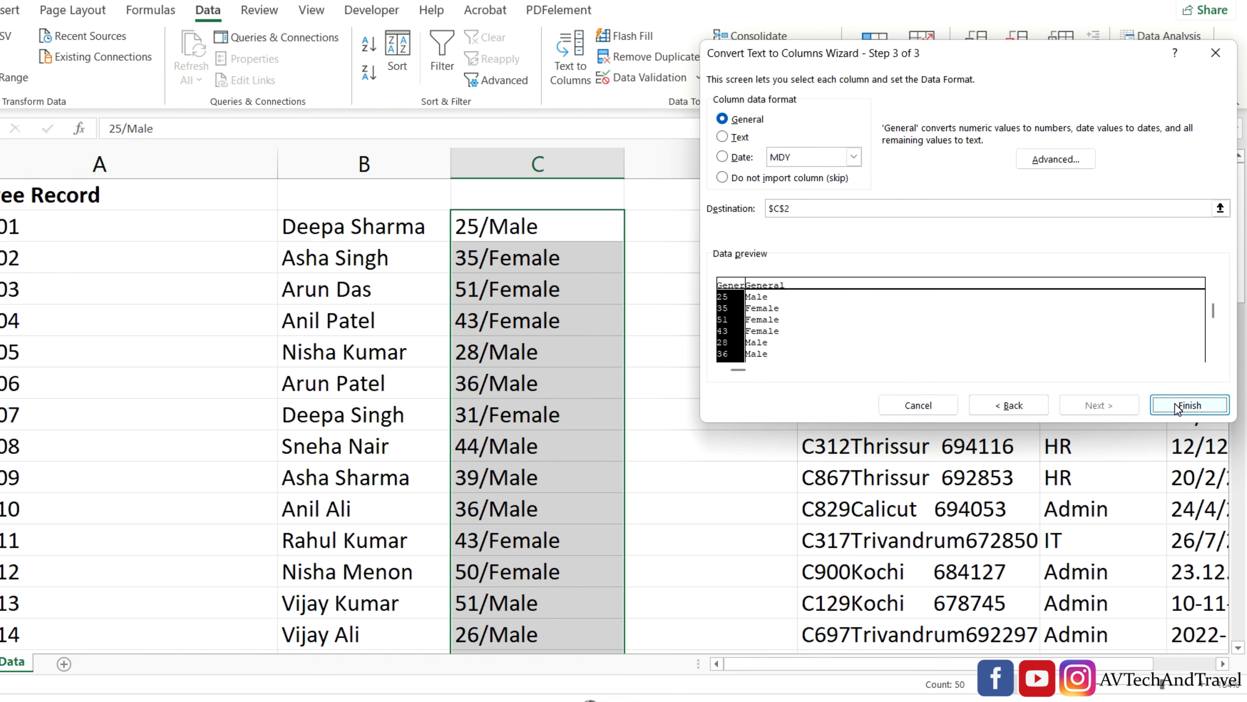
left_click(1177, 407)
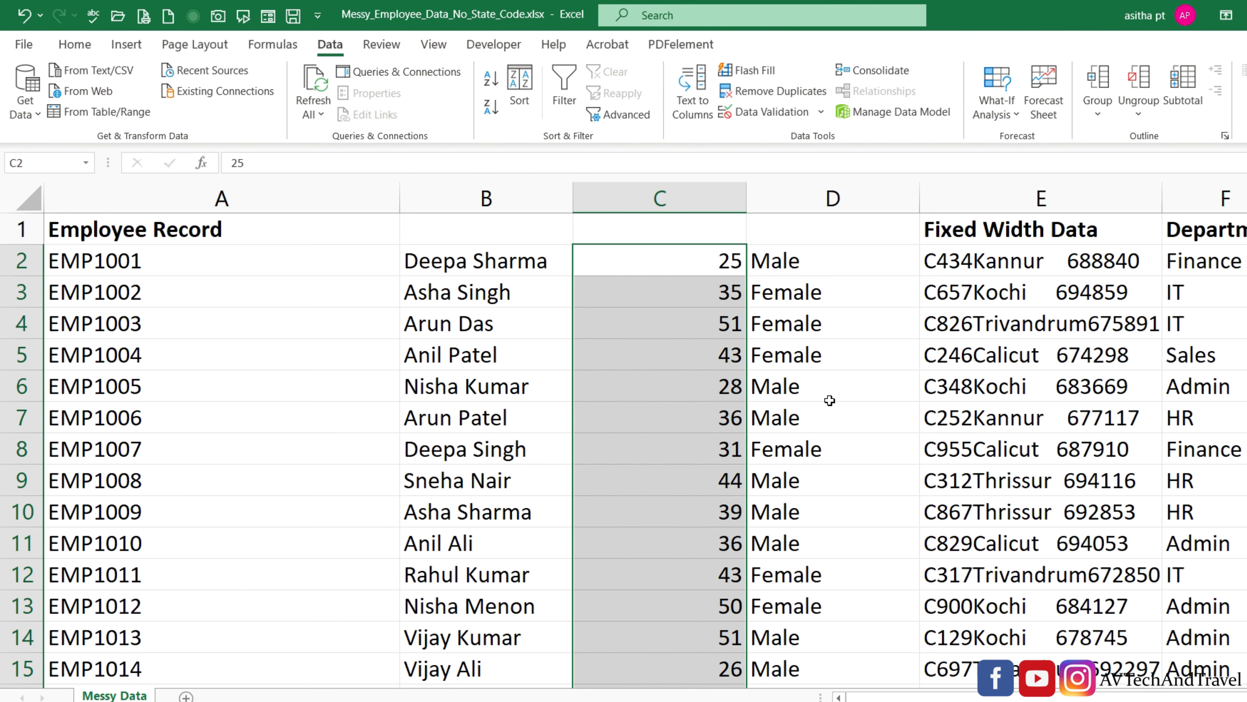
left_click(288, 376)
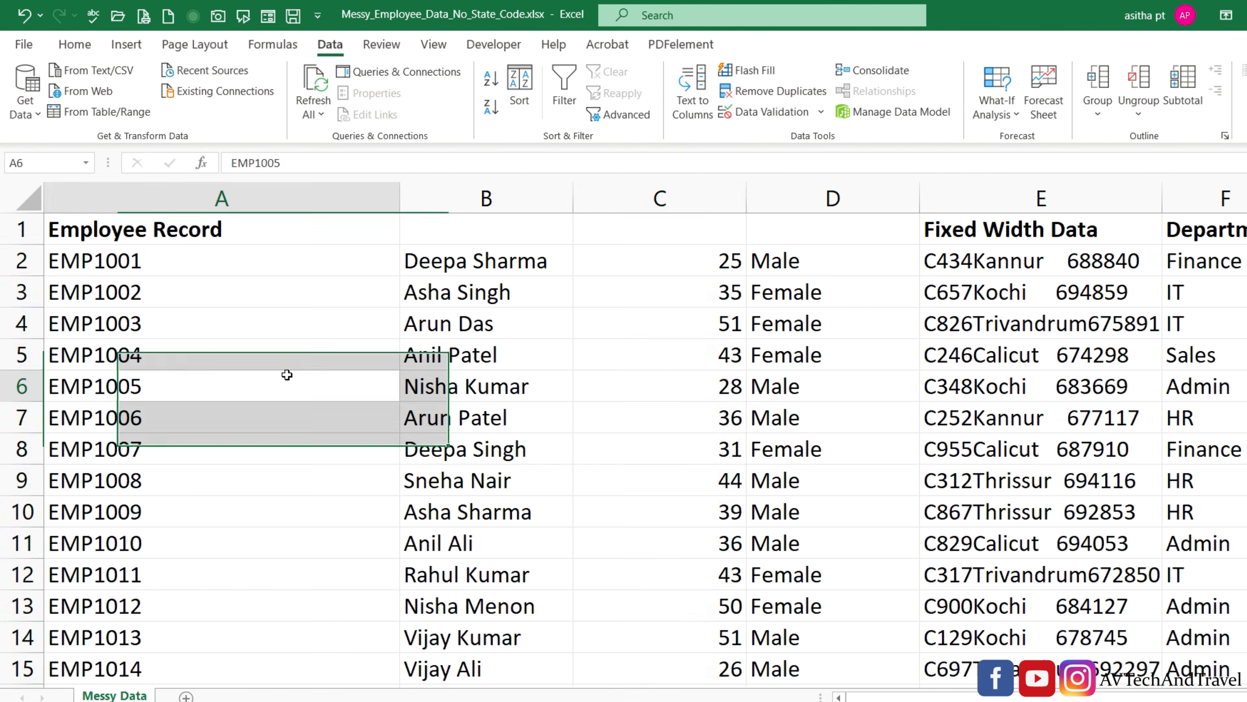
- Set up a fixed-width Text to Columns split from E2 downward, with column breaks after the four-character code and before the six-digit number
scroll(290, 376, "right", 2)
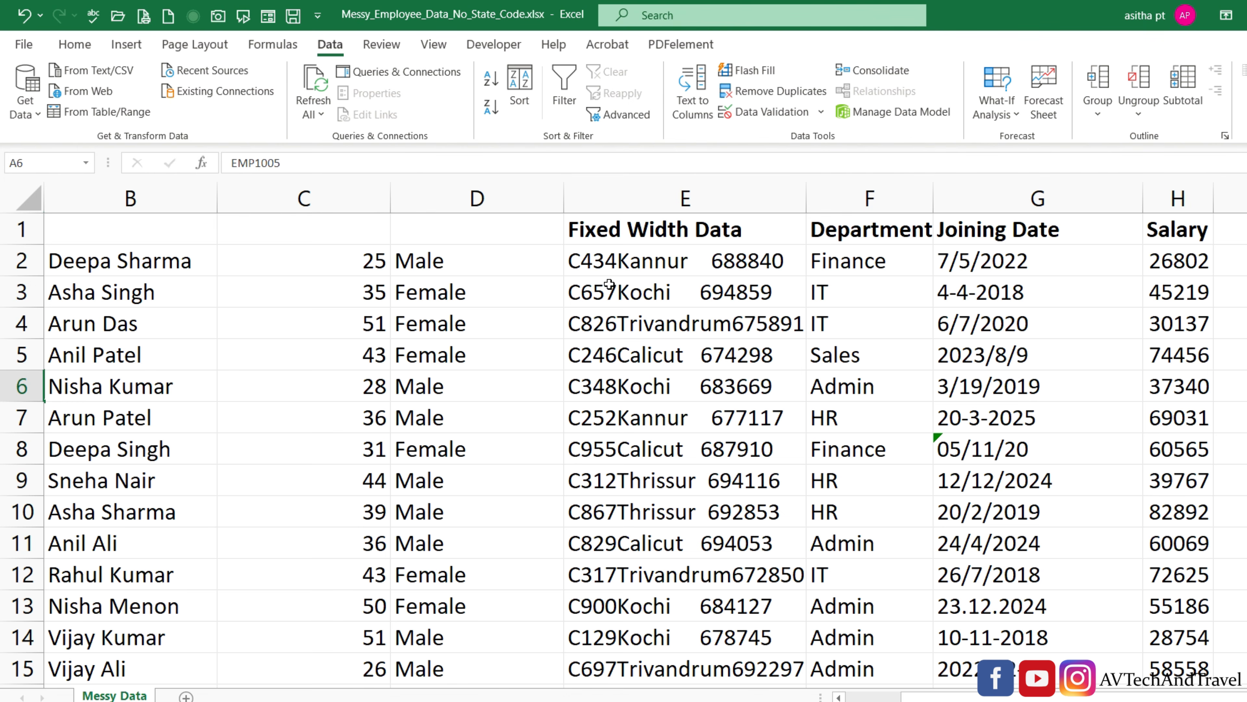
left_click(684, 266)
key("ctrl+shift+Down")
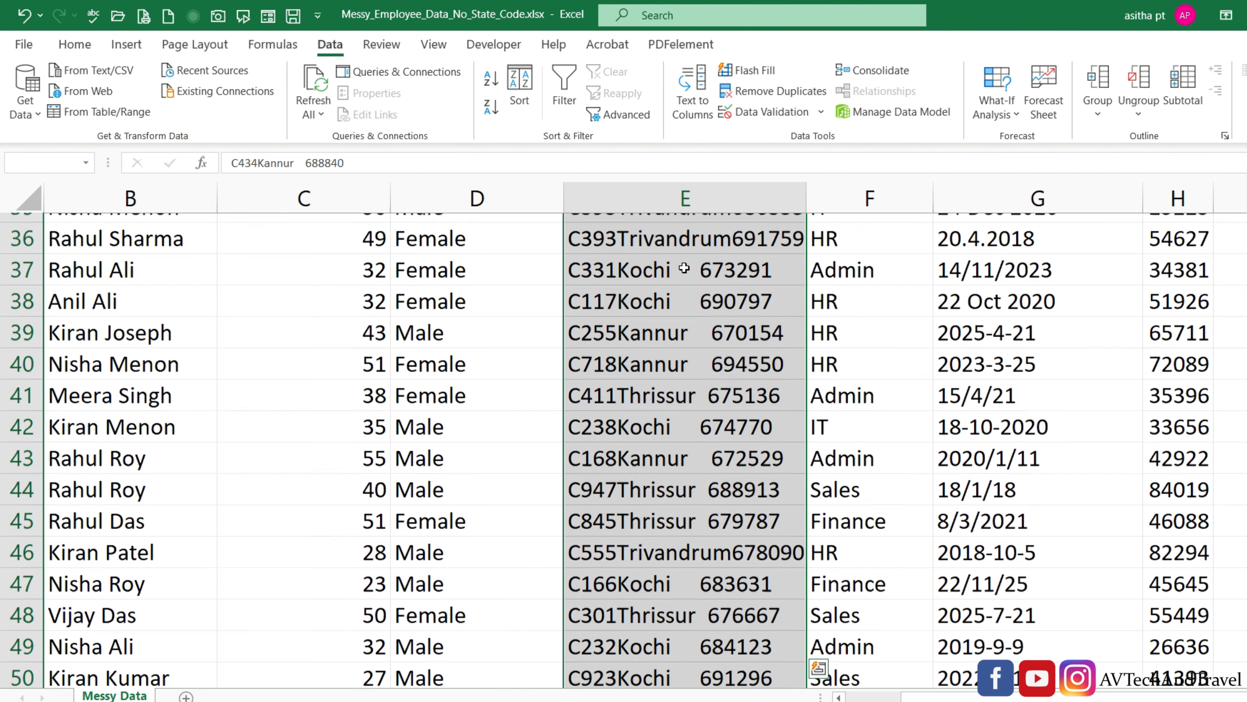
left_click(705, 95)
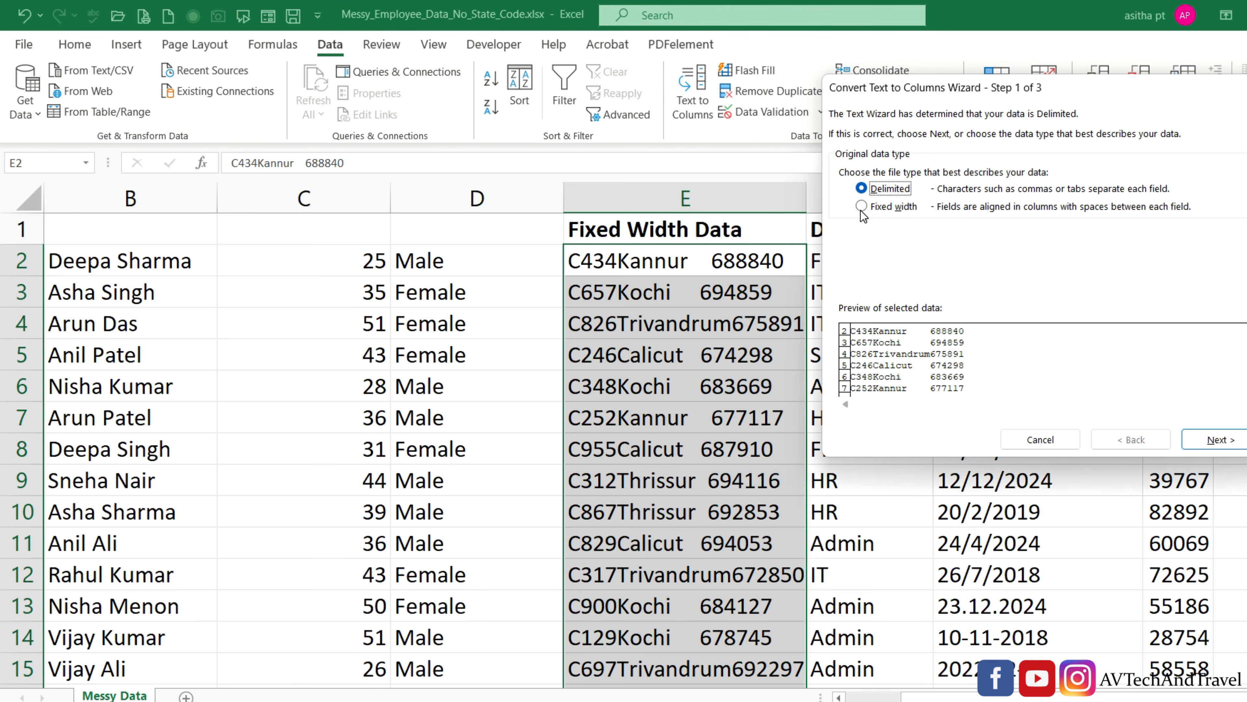
left_click(862, 207)
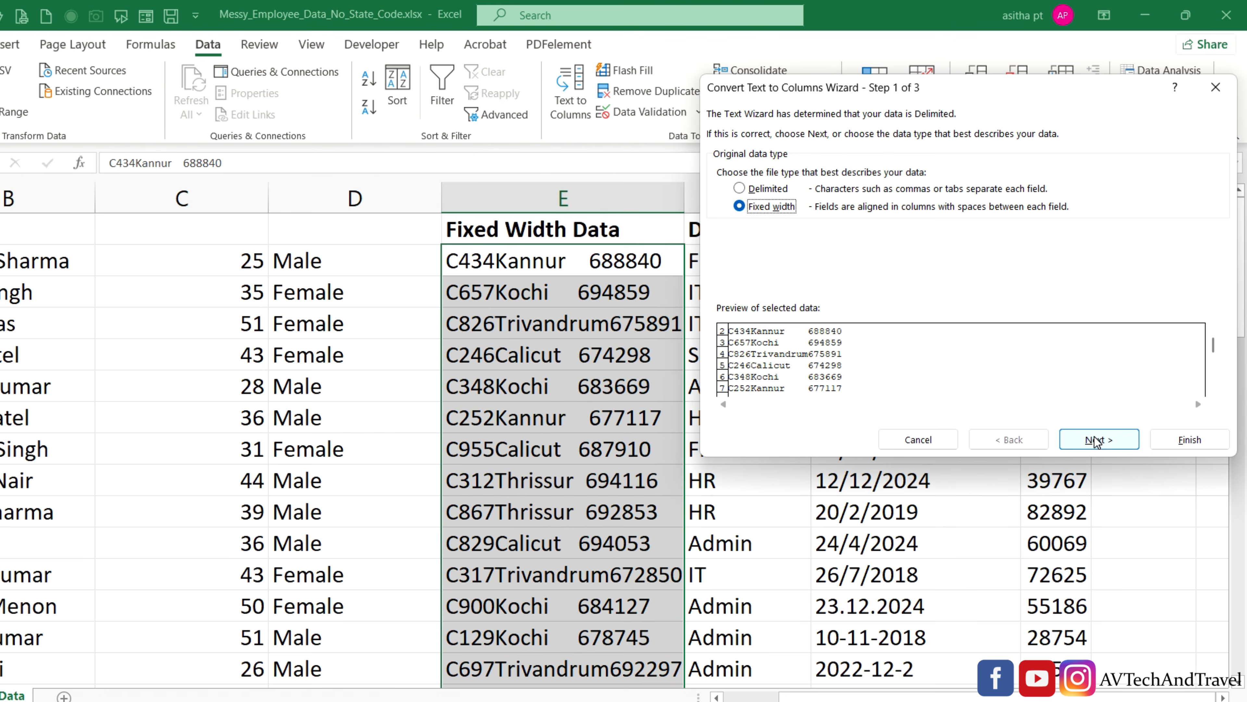
left_click(1096, 441)
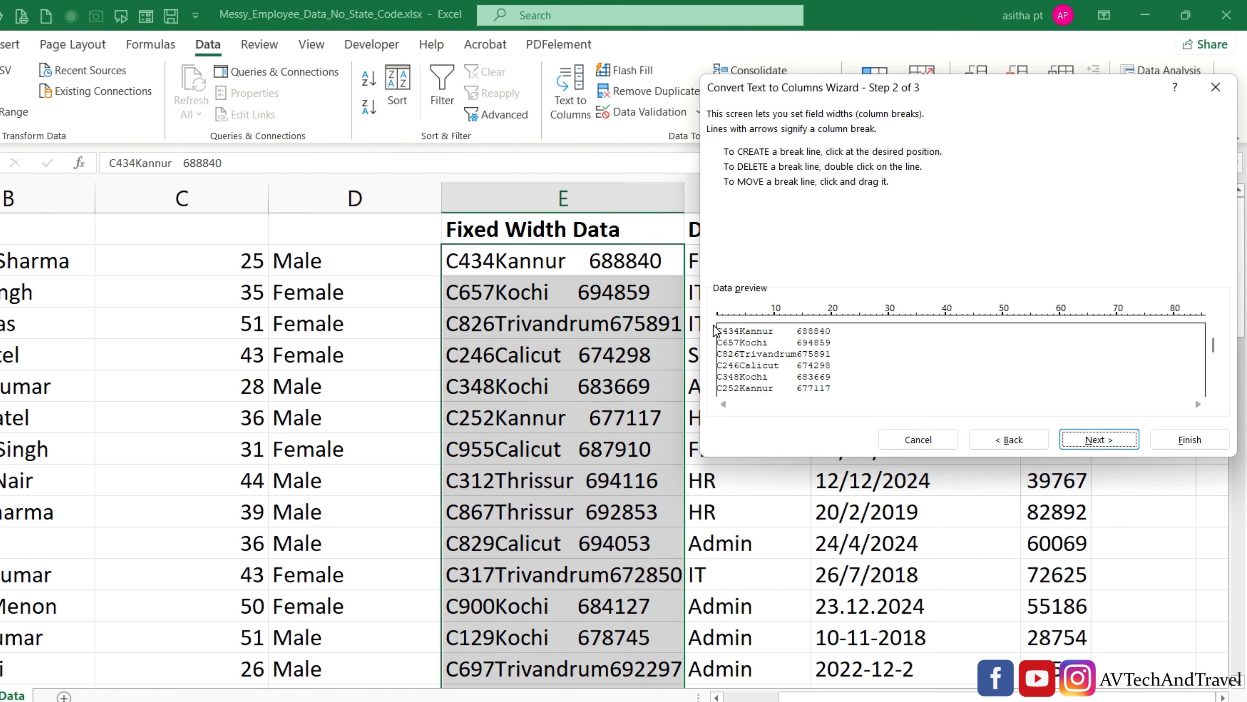
left_click_drag(722, 314, 797, 317)
left_click(1087, 440)
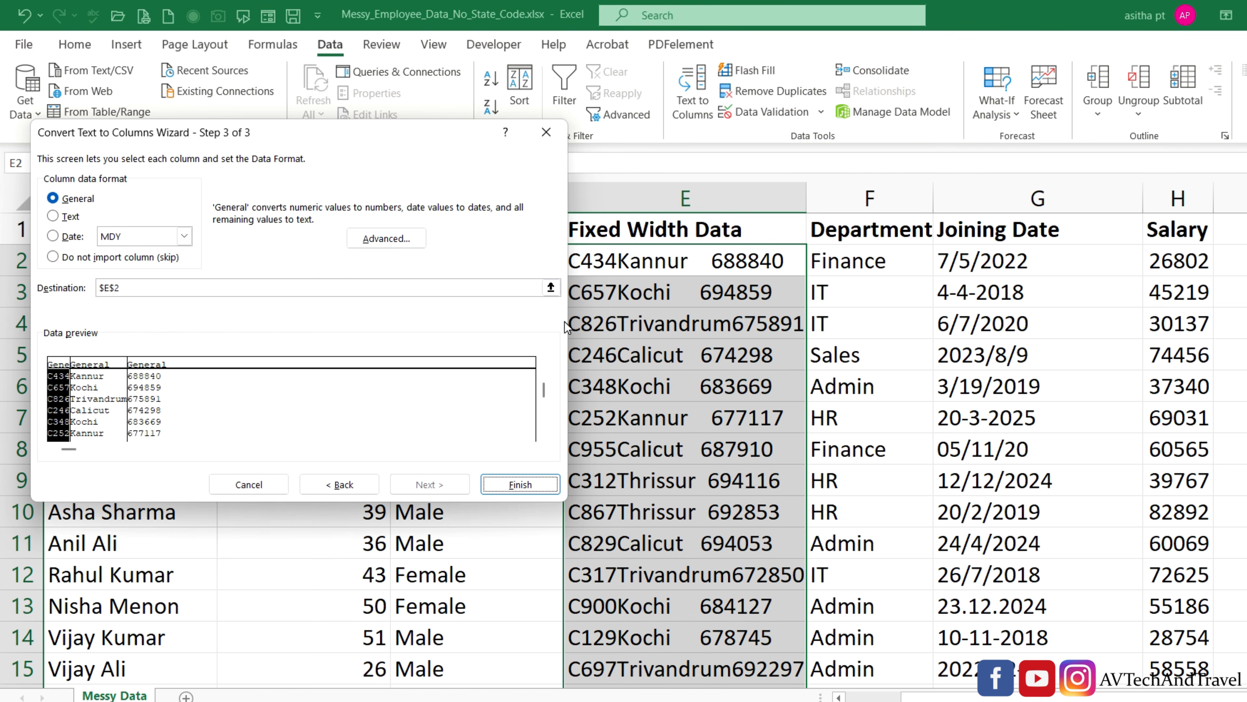
- Set cell I2 as the destination for the fixed-width split and complete it
left_click(550, 288)
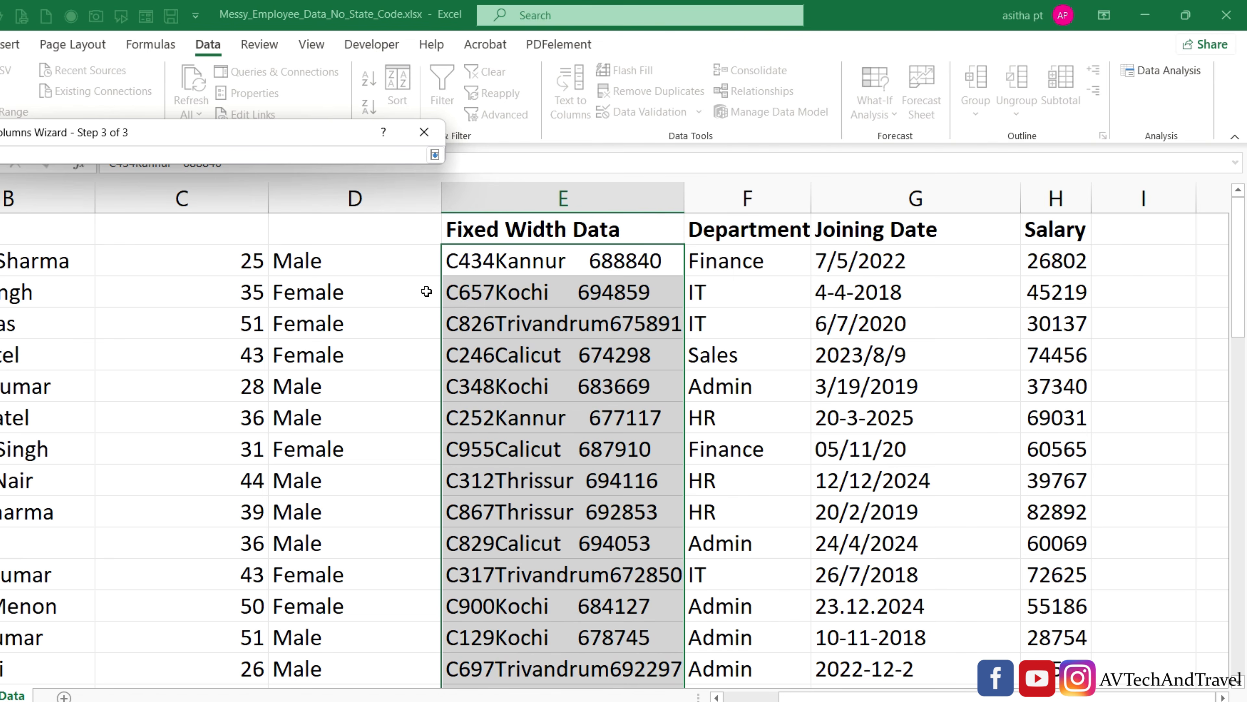
left_click(1126, 263)
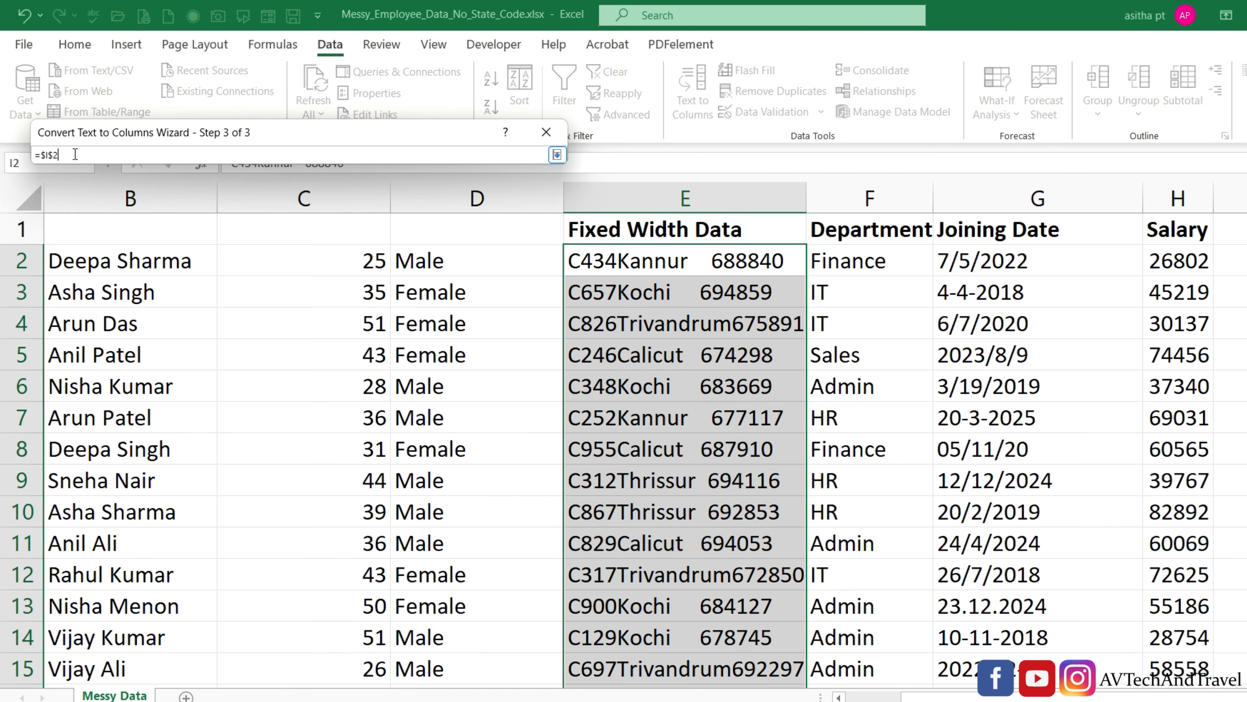
left_click(559, 158)
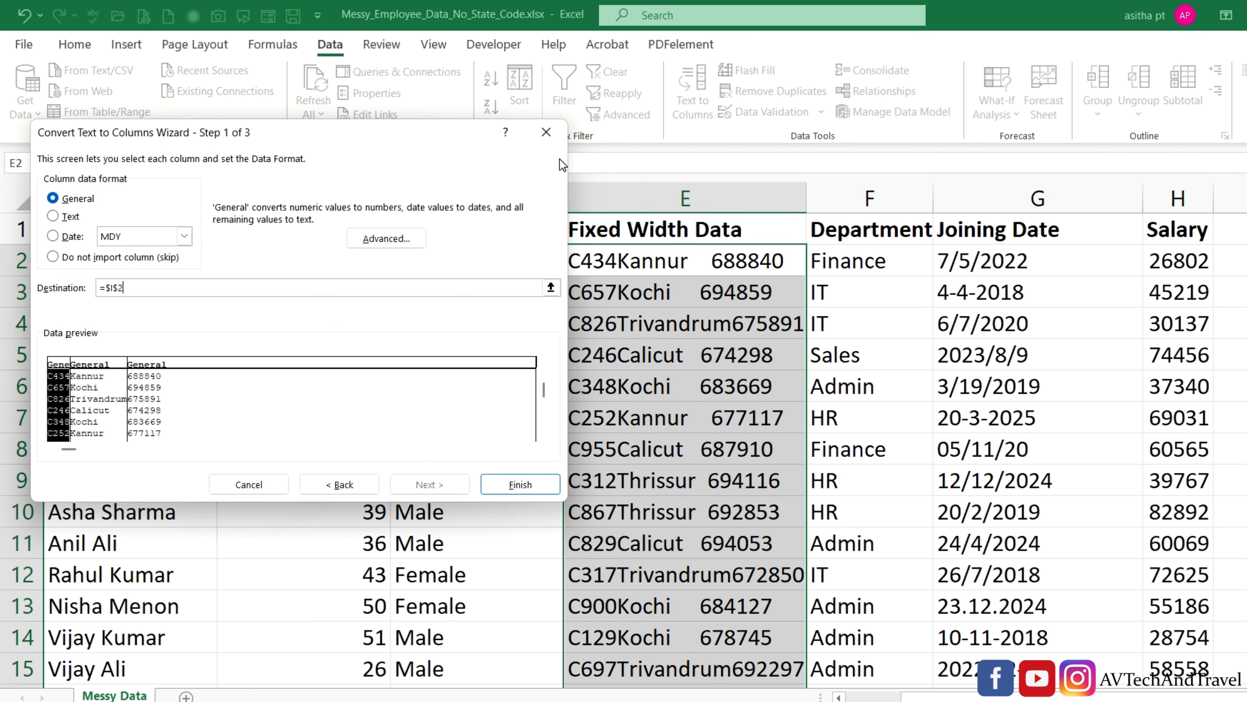
left_click(511, 489)
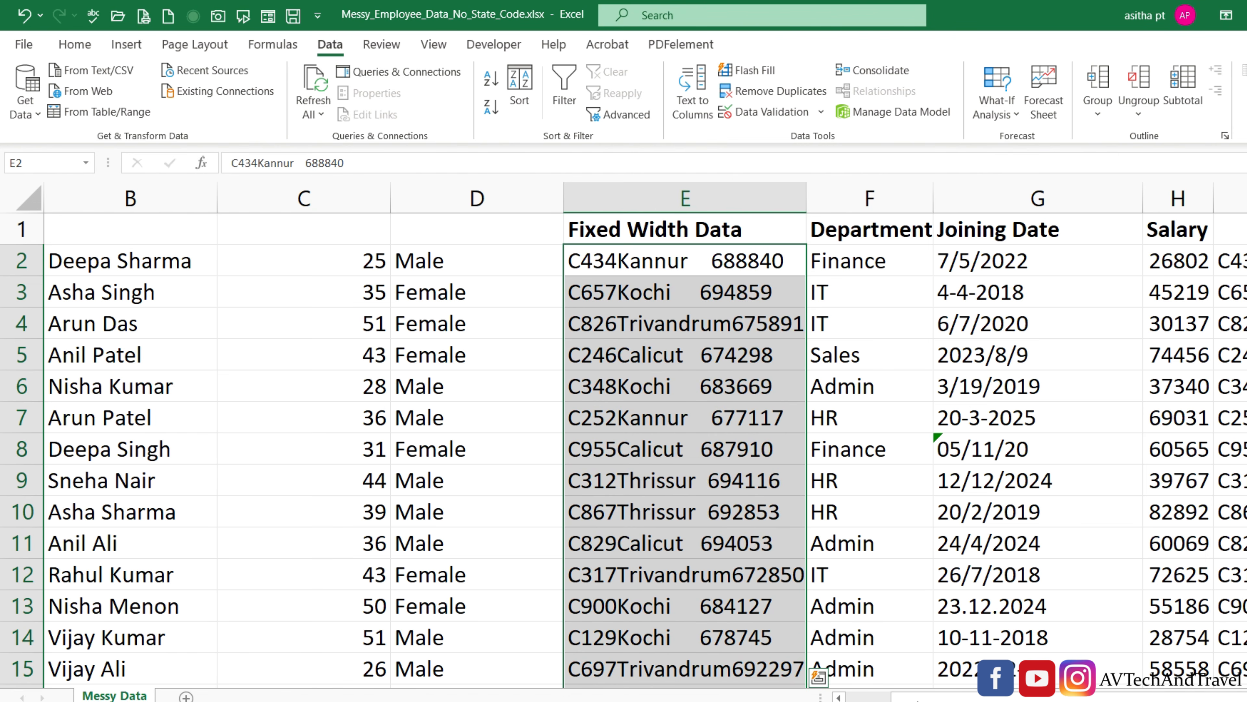
- Auto-fit column J to its city names and delete the original Fixed Width Data column
scroll(645, 442, "right", 2)
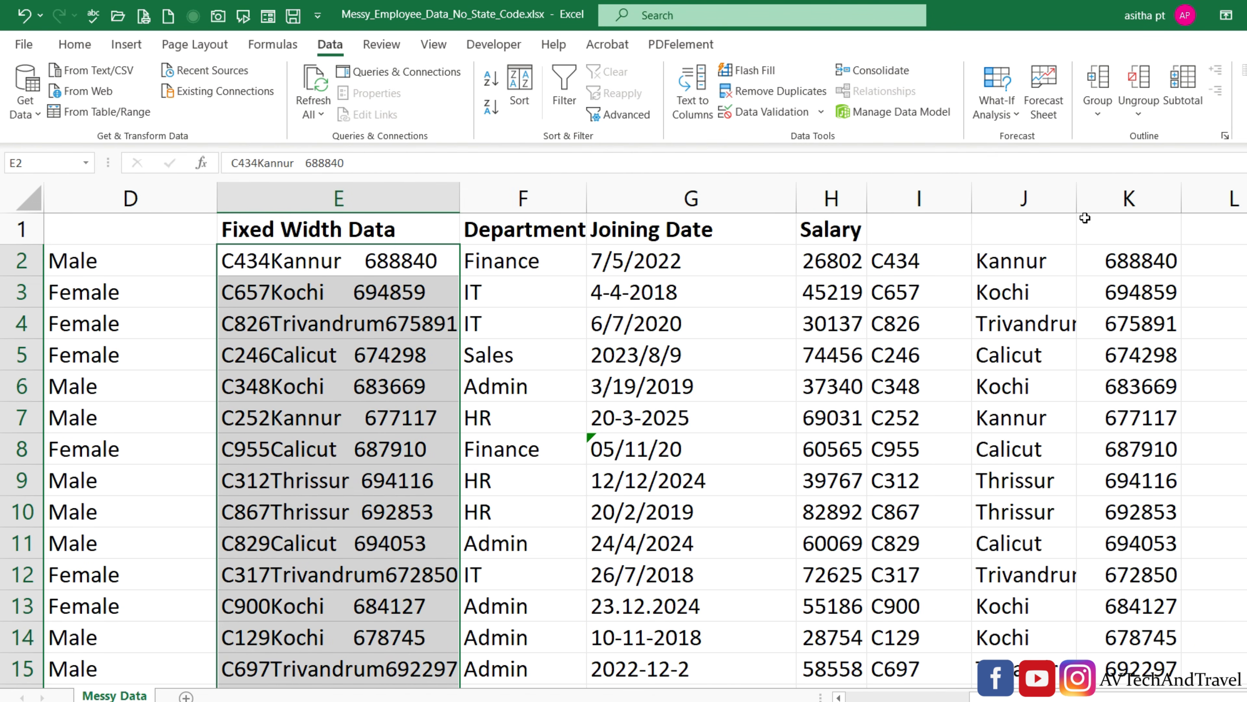
double_click(1077, 198)
left_click(391, 200)
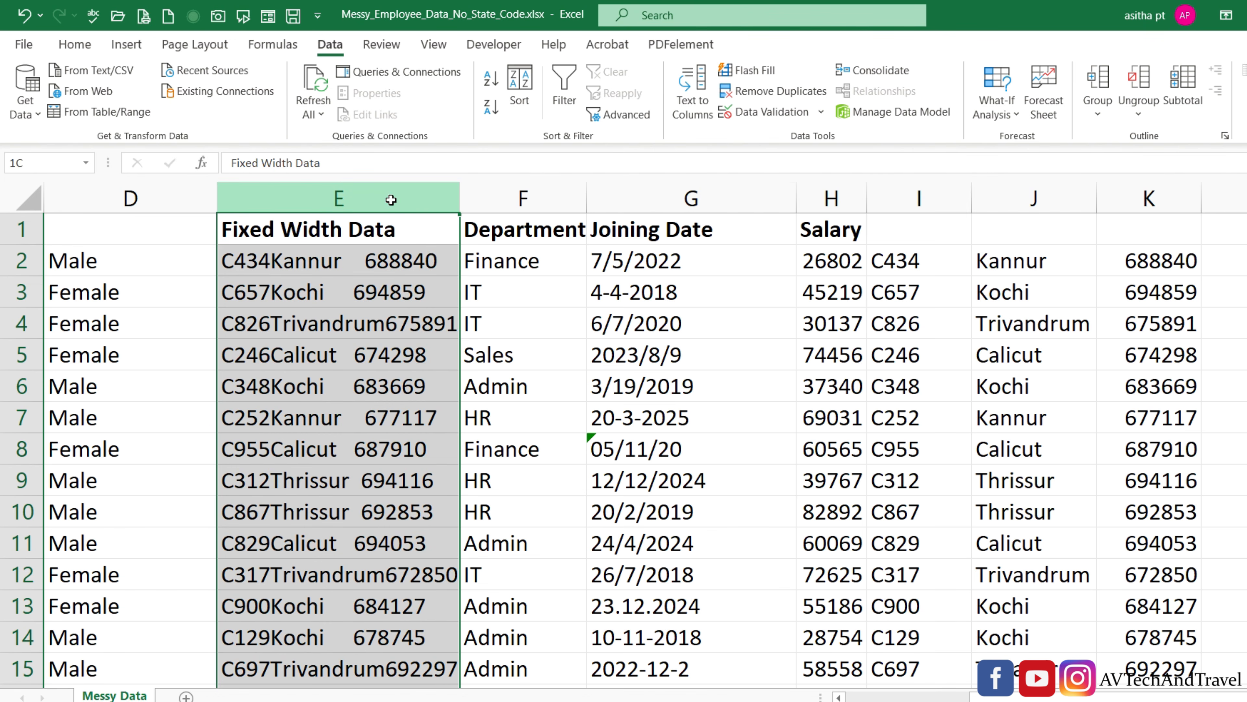
right_click(392, 201)
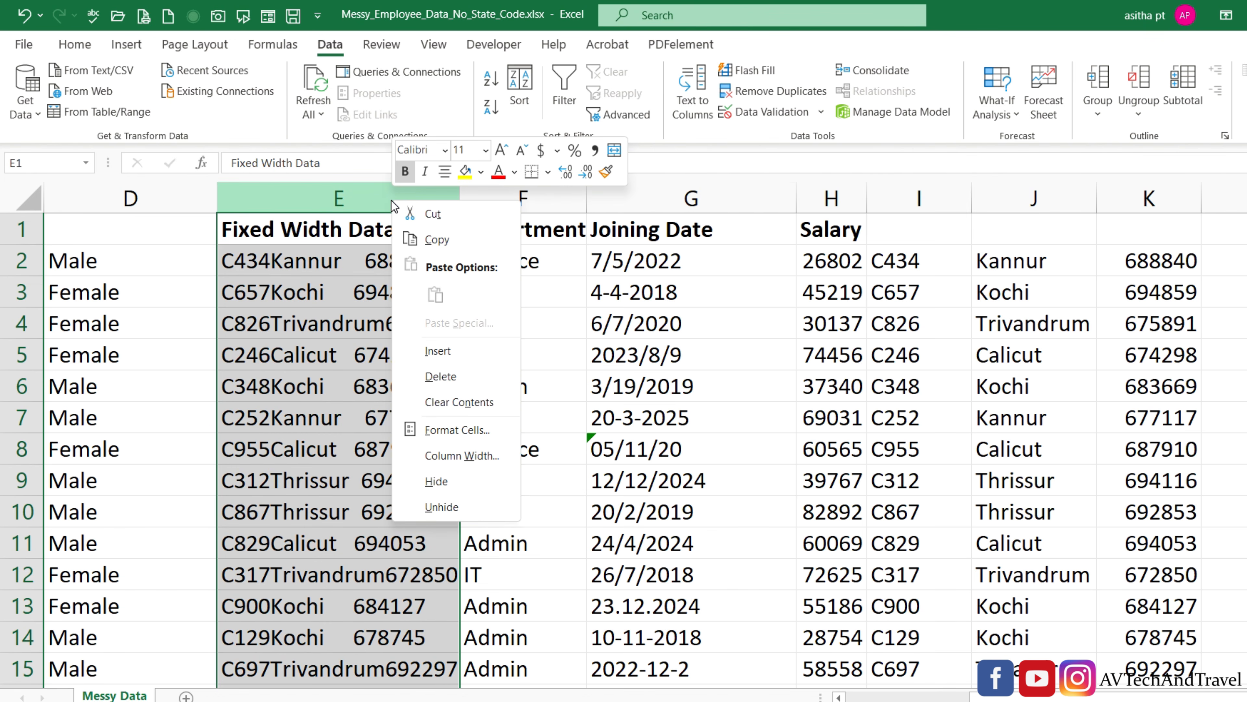
left_click(436, 376)
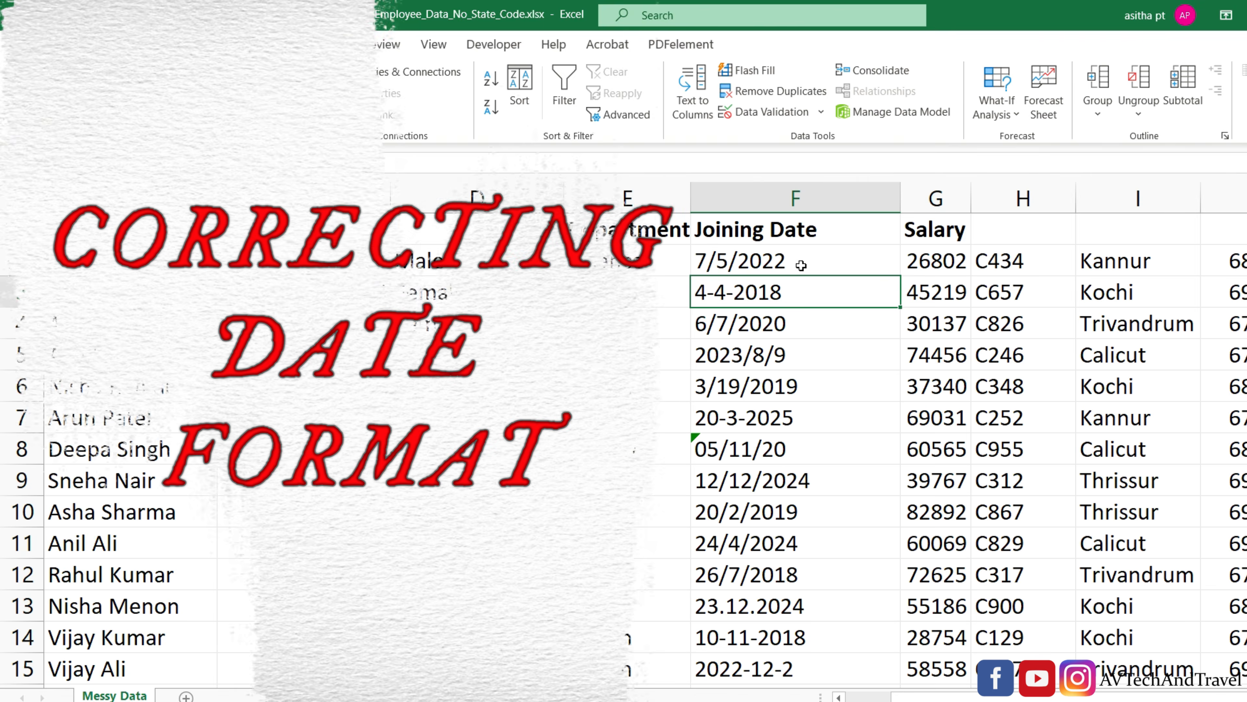
- Convert the Joining Date values from F2 downward to dates with delimited Text to Columns, using DMY date format and destination $F$2
left_click(799, 263)
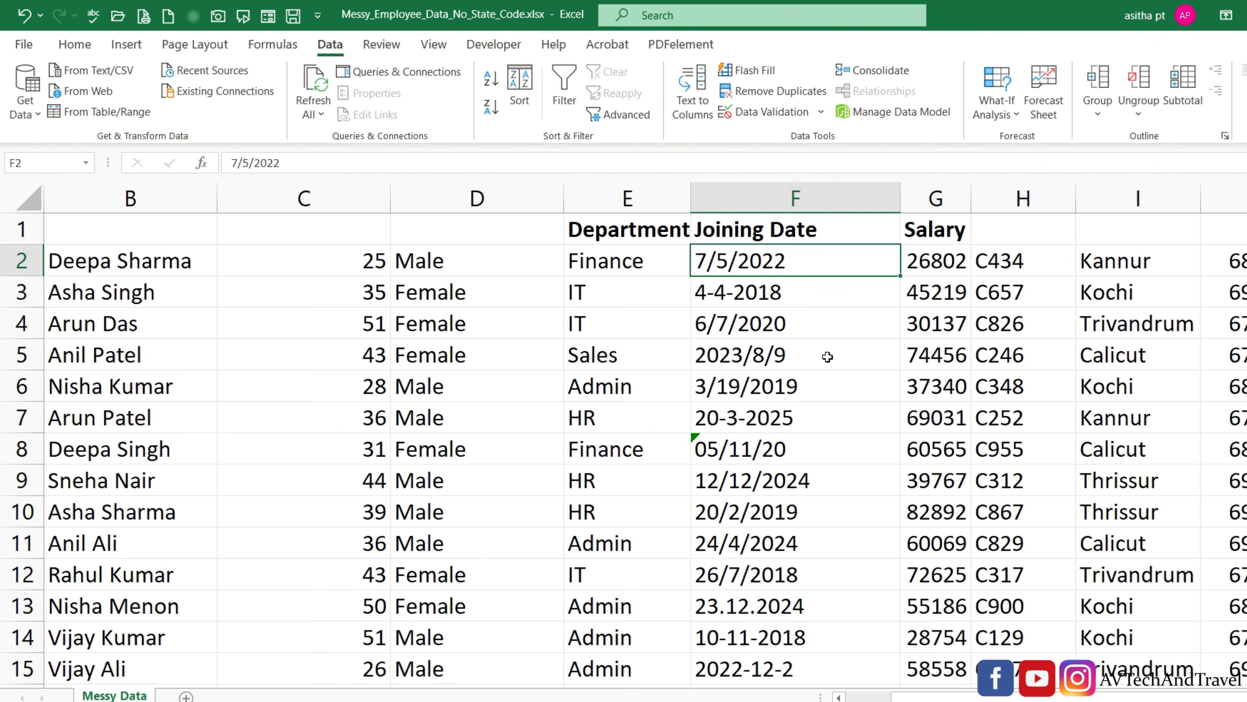
key("ctrl+shift+Down")
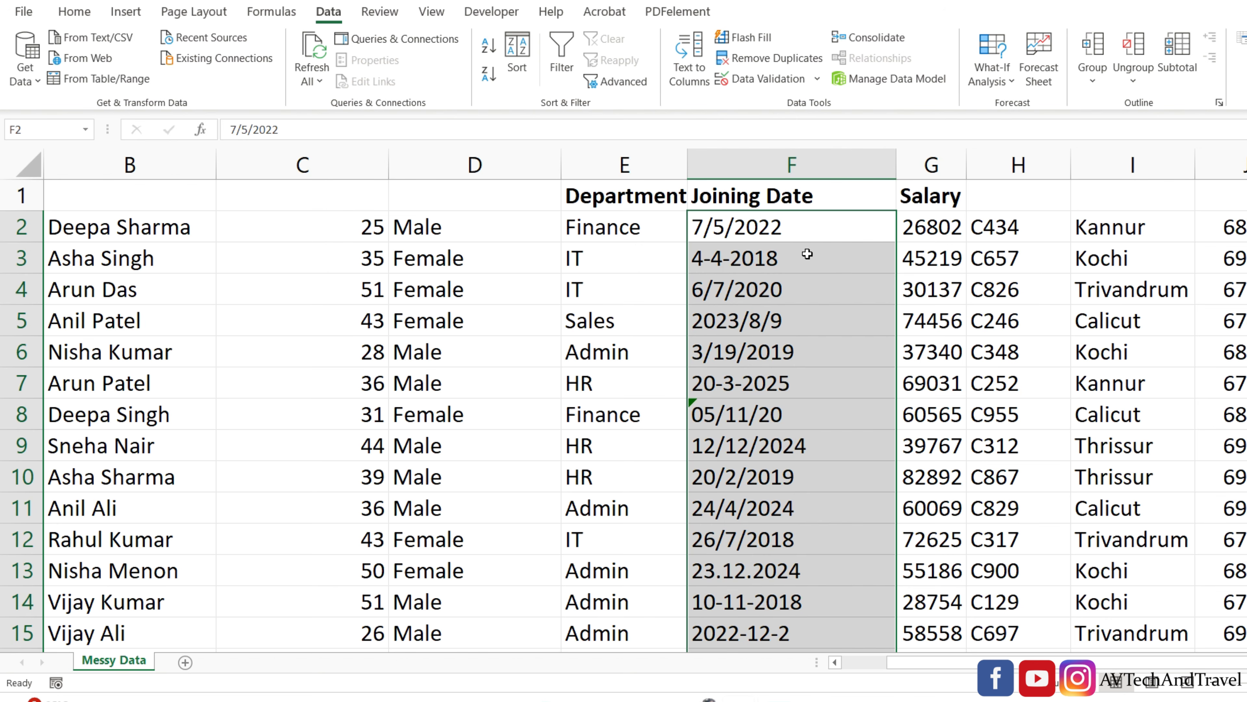
left_click(689, 74)
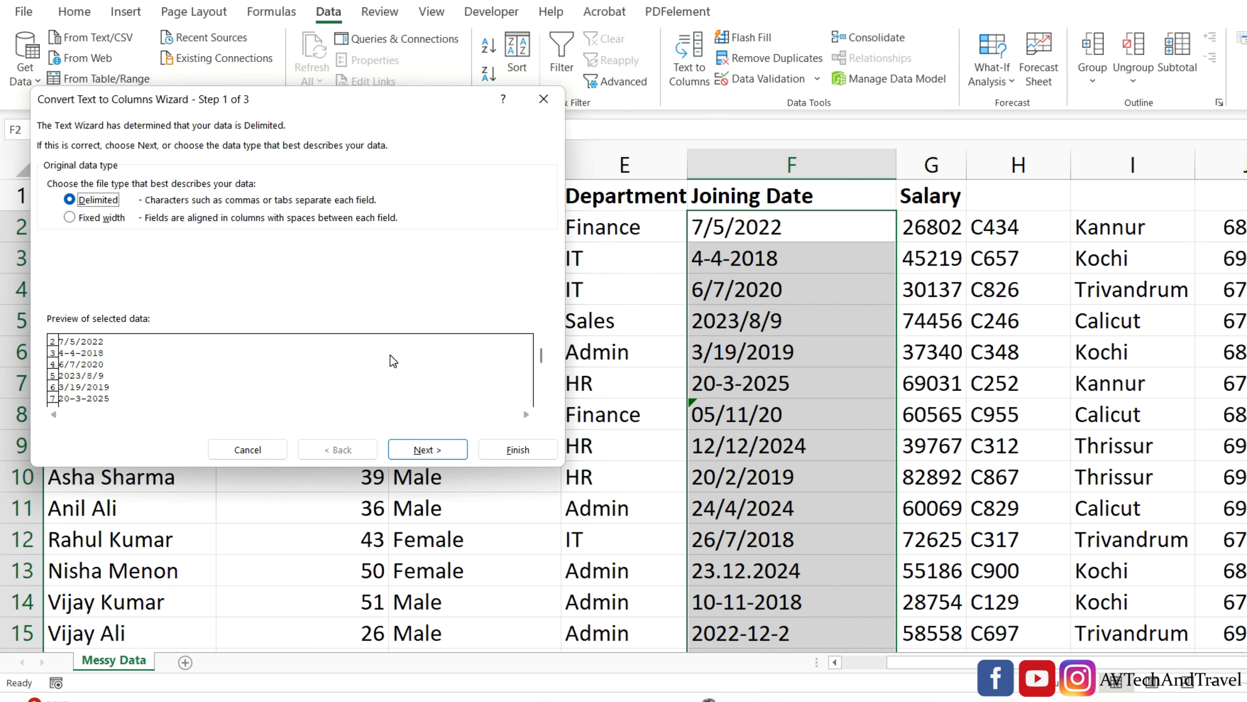
left_click(419, 450)
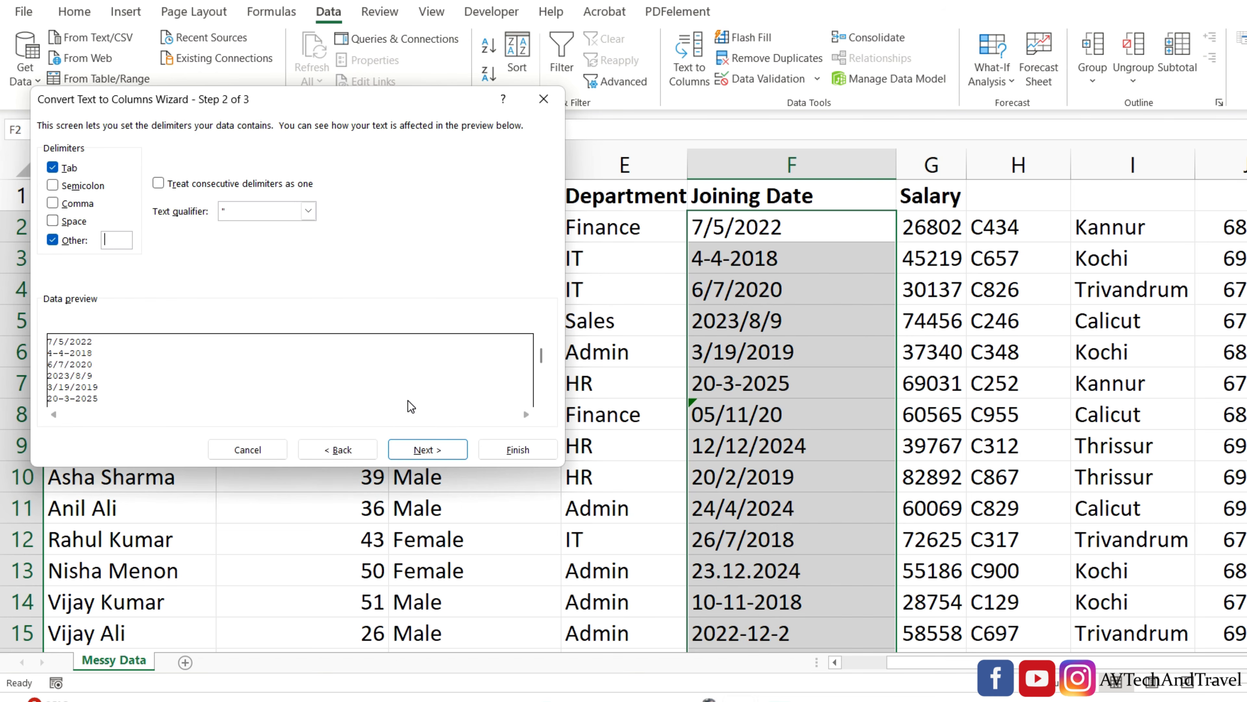
left_click(411, 453)
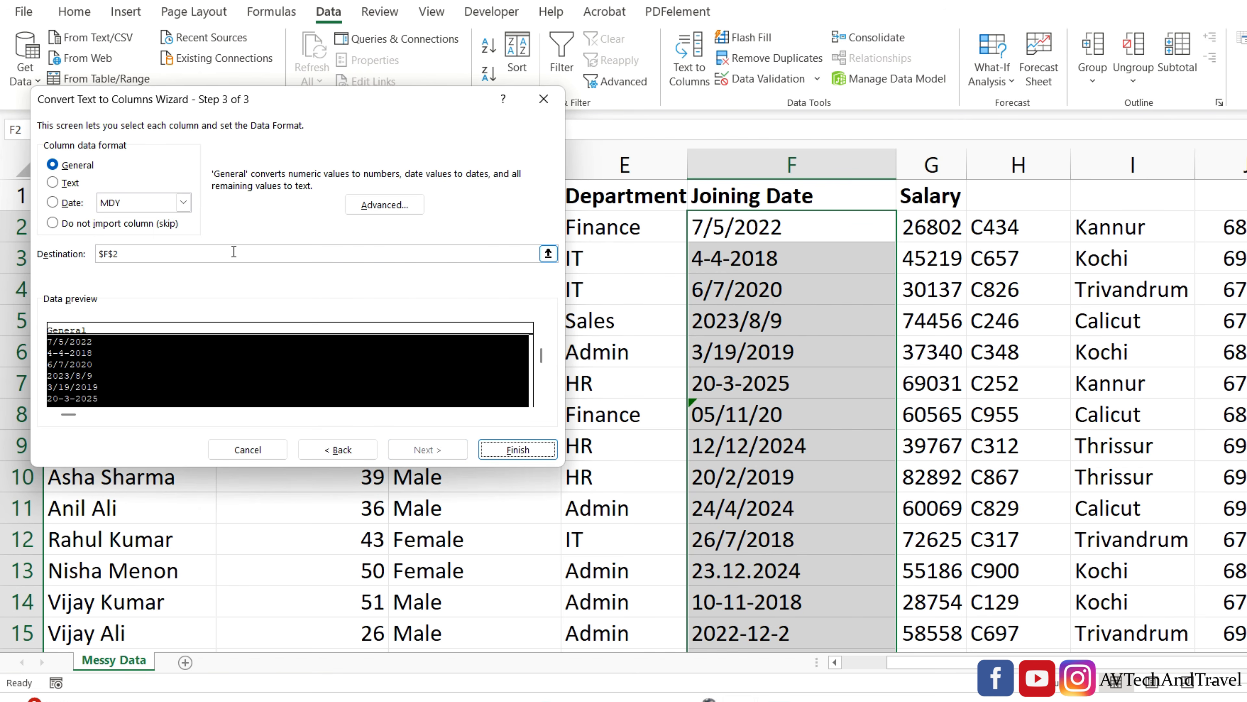
left_click(183, 202)
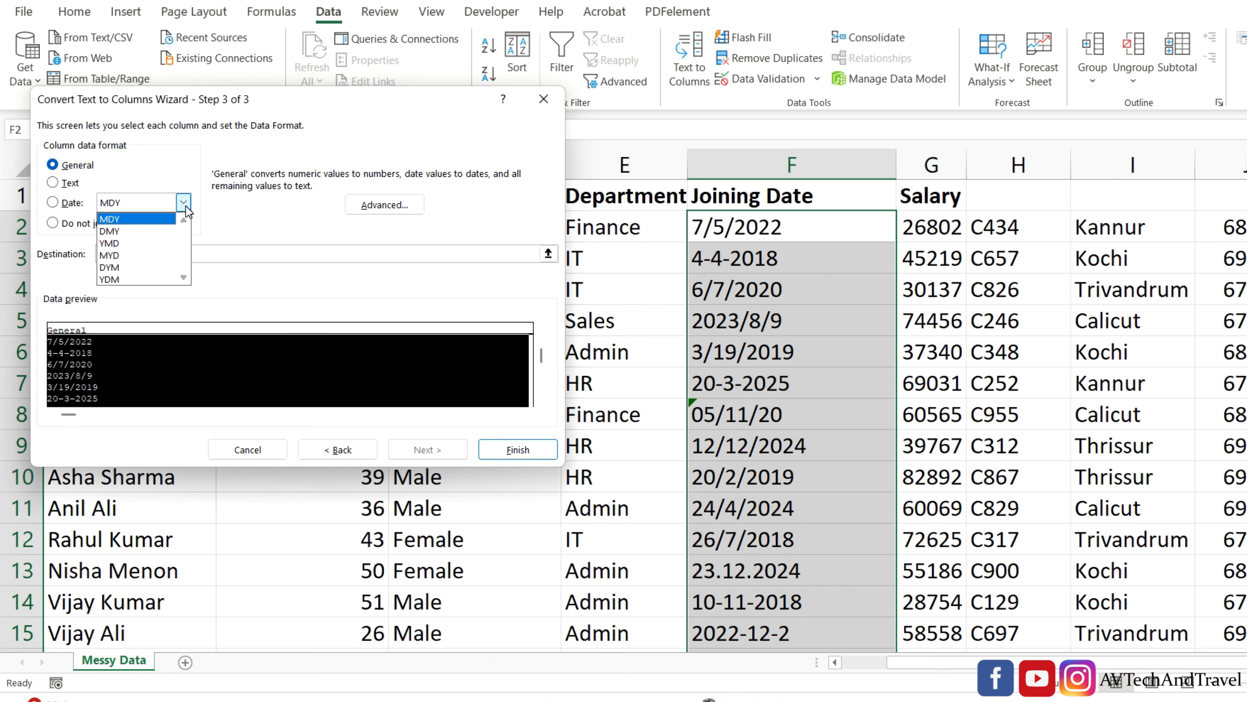
left_click(116, 231)
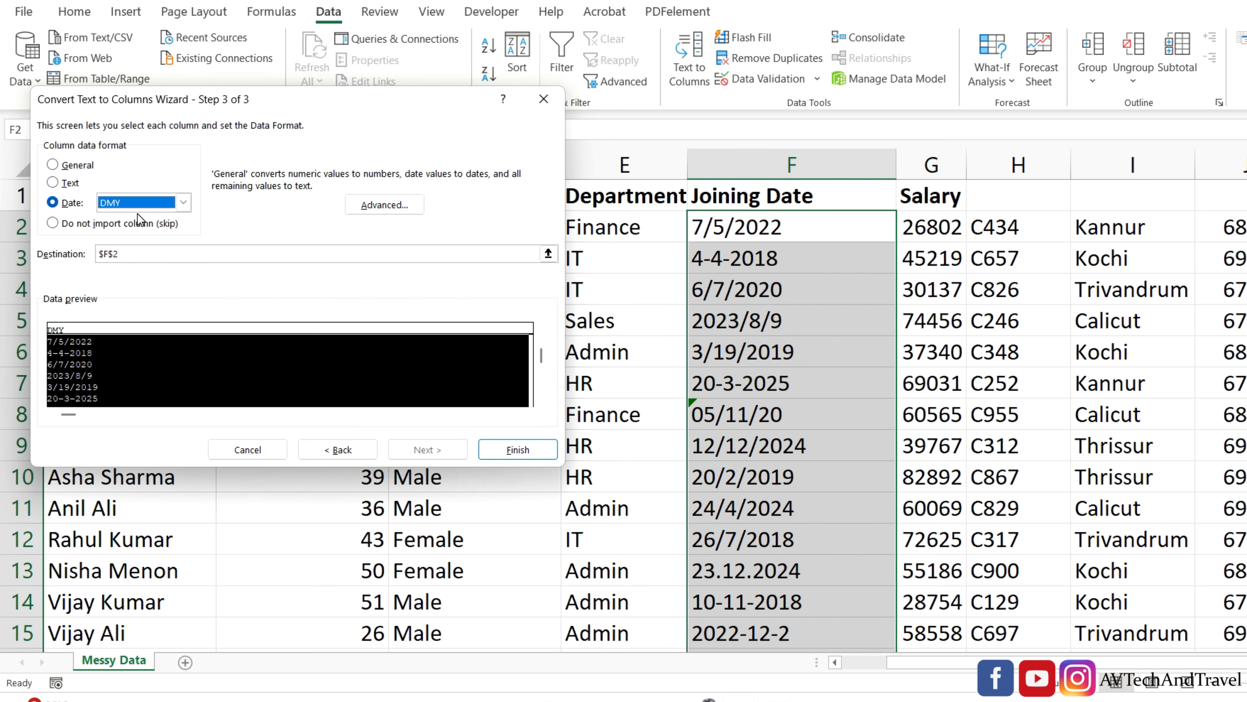
left_click(250, 253)
left_click(500, 458)
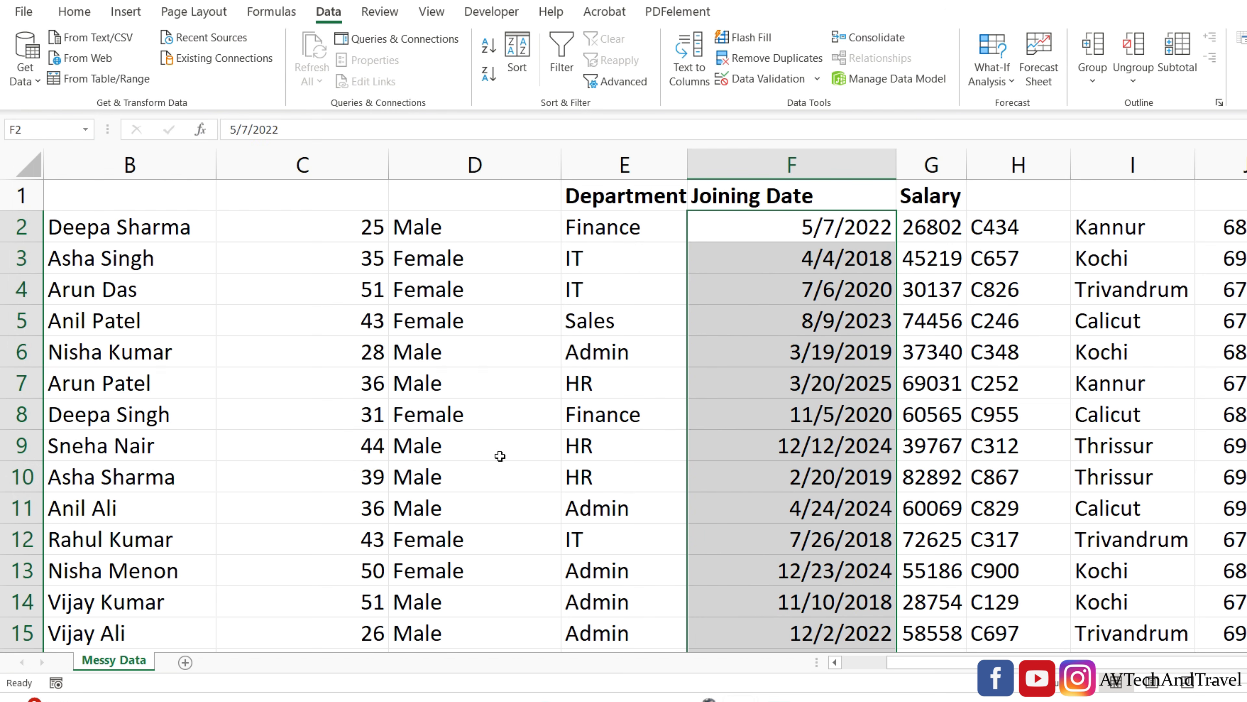
- Apply the custom number format dd/m/yyyy to the Joining Date values and check the dates down the column
left_click(796, 451)
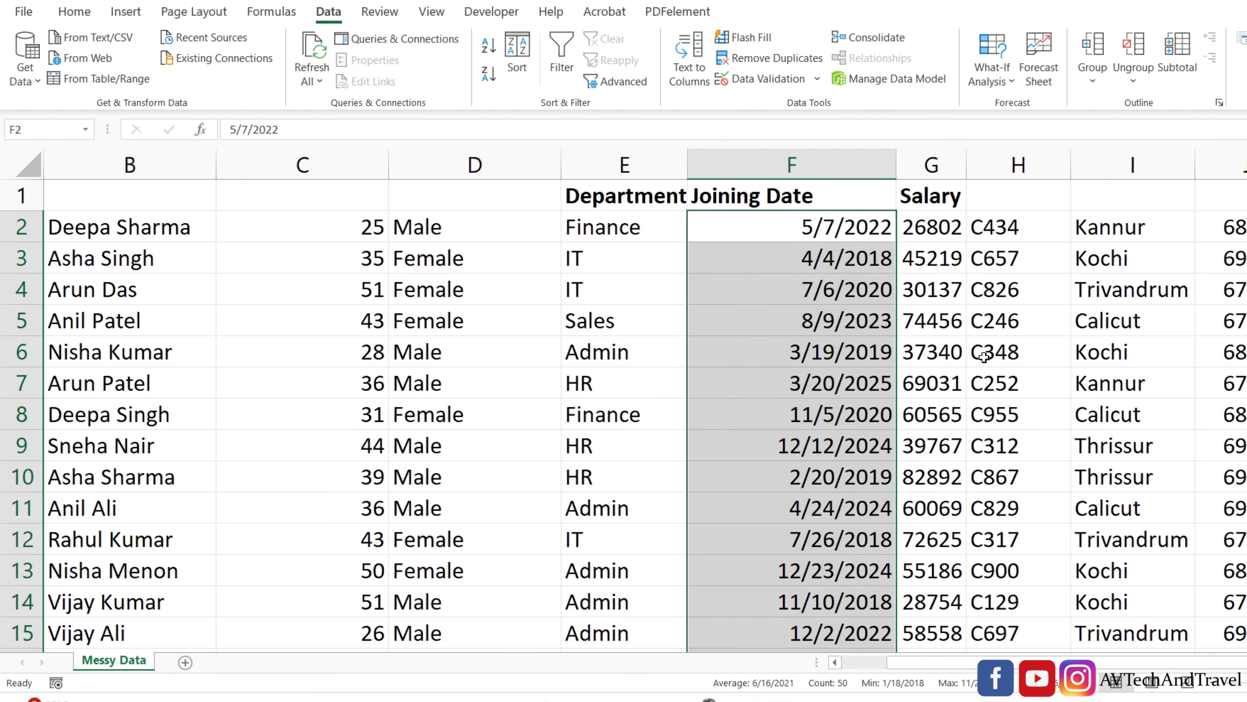
key("ctrl+1")
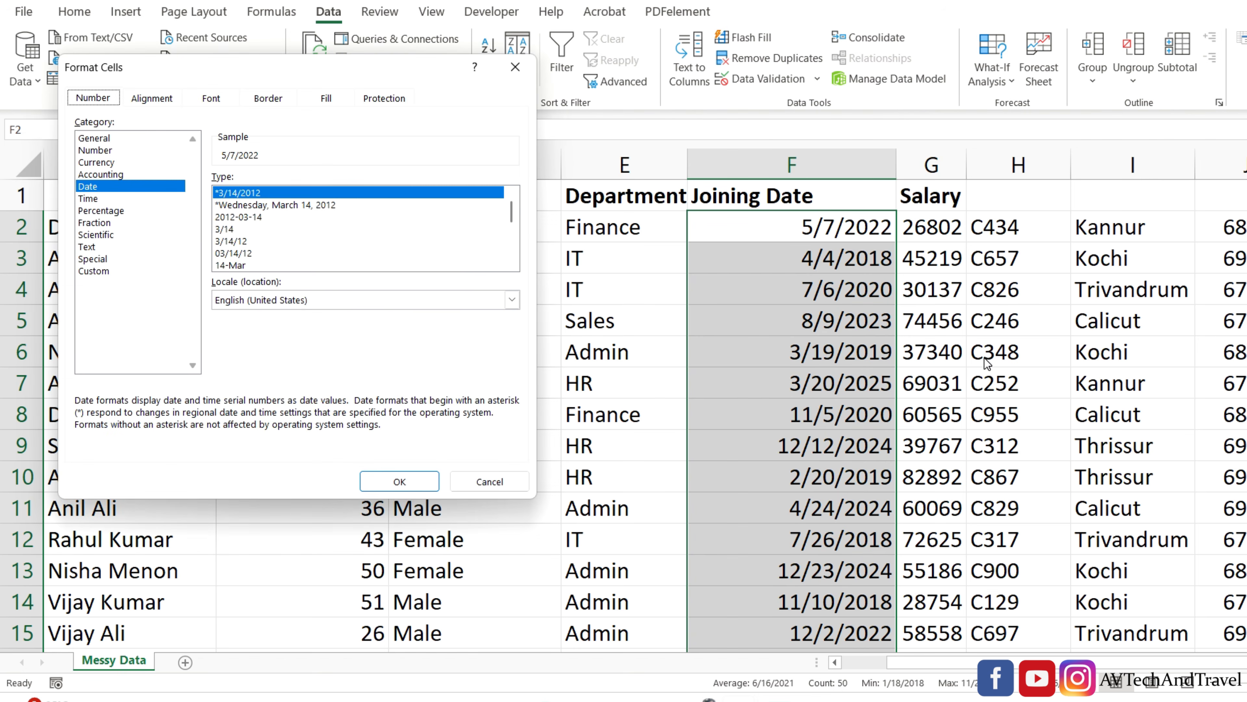
left_click(98, 272)
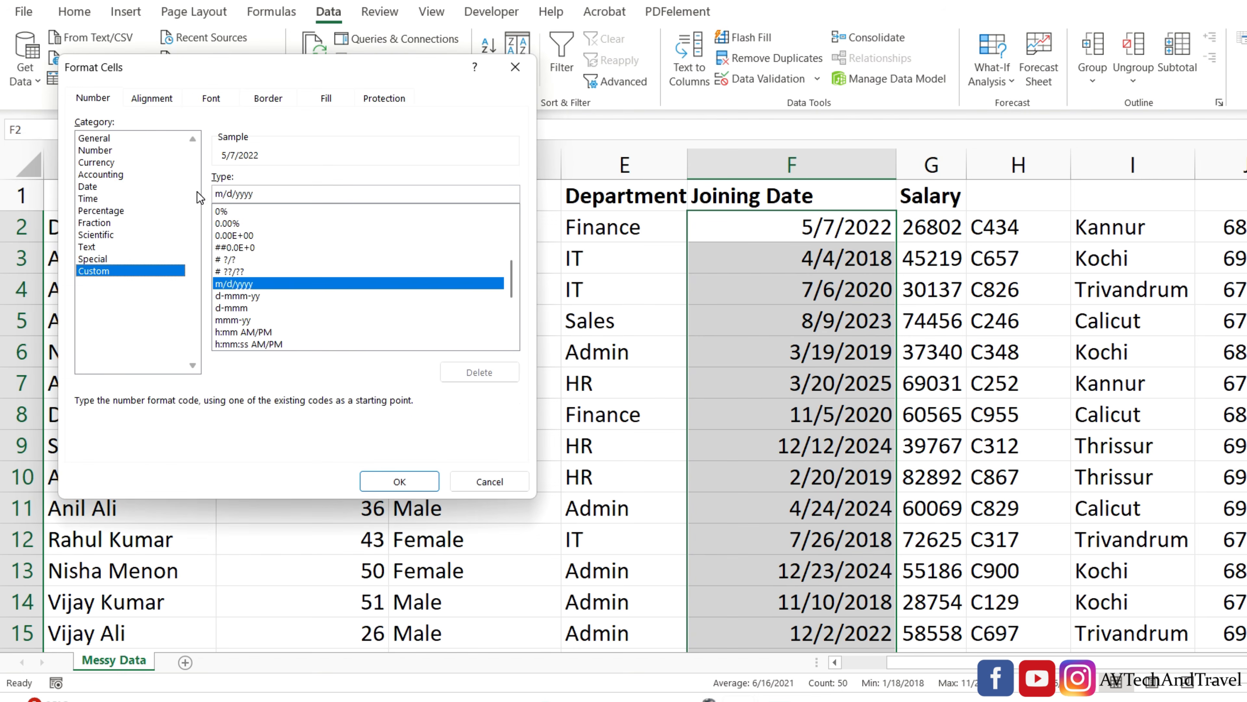
left_click(224, 194)
key("BackSpace")
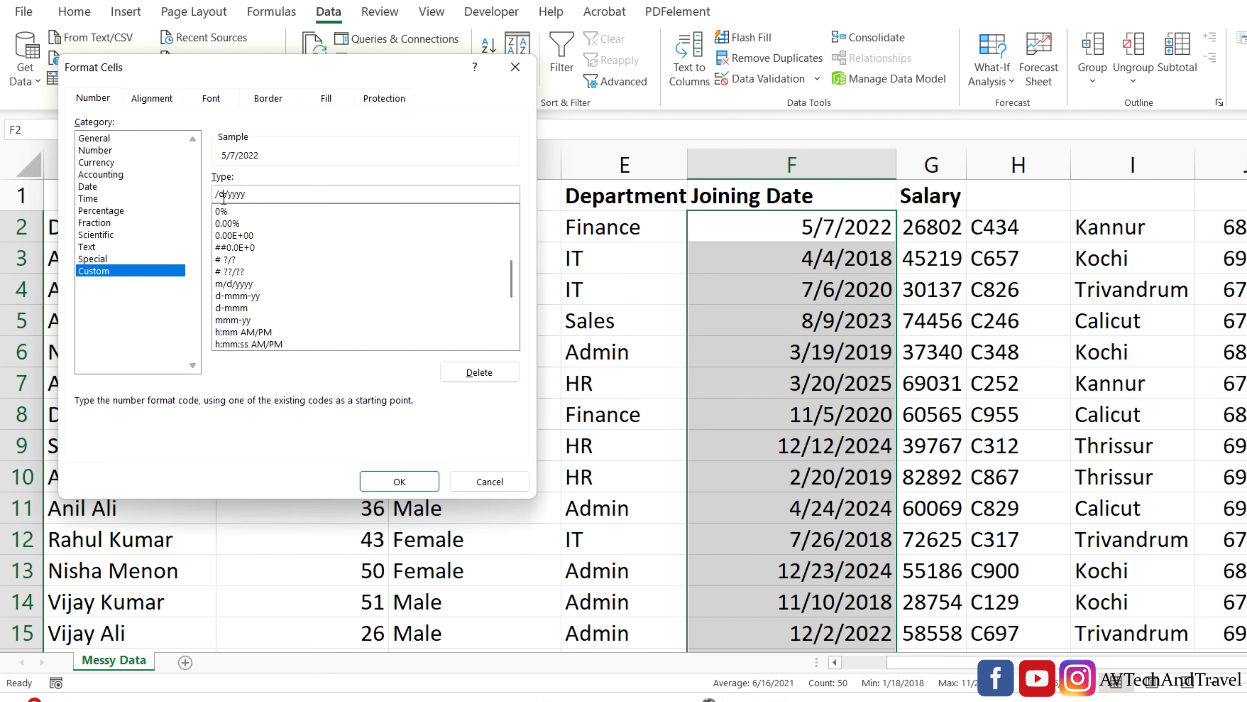
type("dd")
left_click(238, 194)
key("BackSpace")
type("m")
left_click(412, 481)
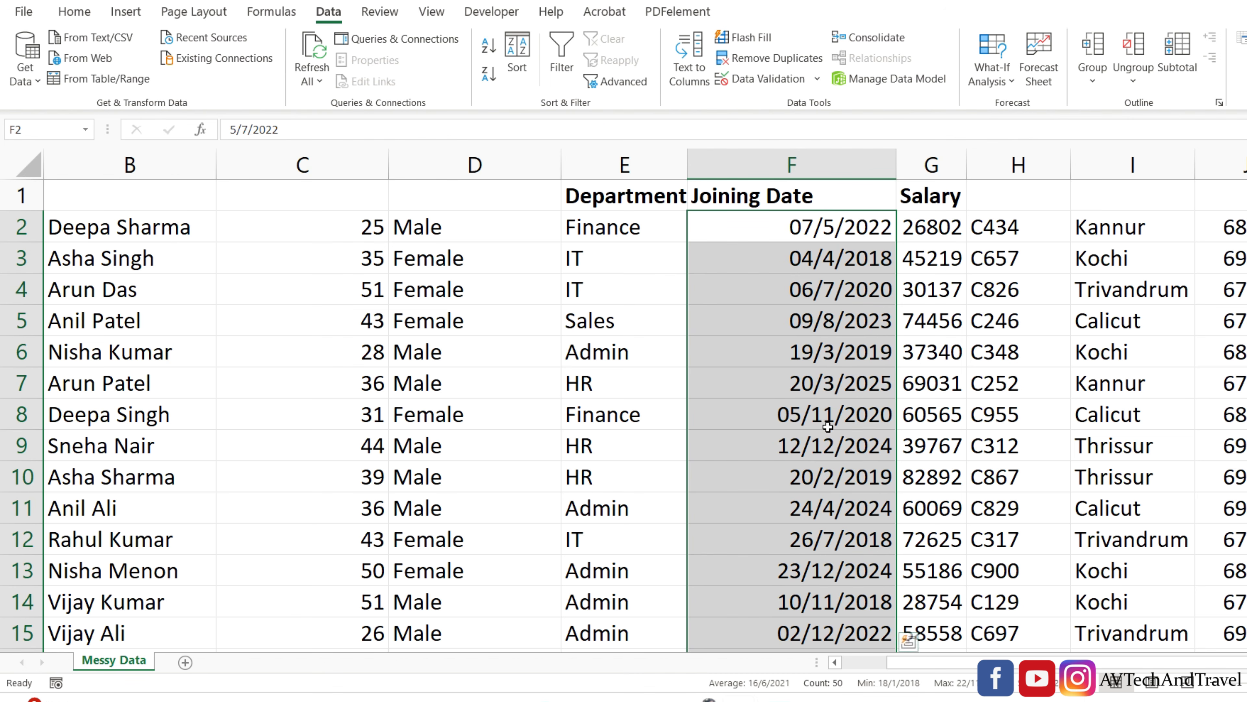
left_click(829, 439)
scroll(830, 439, "down", 5)
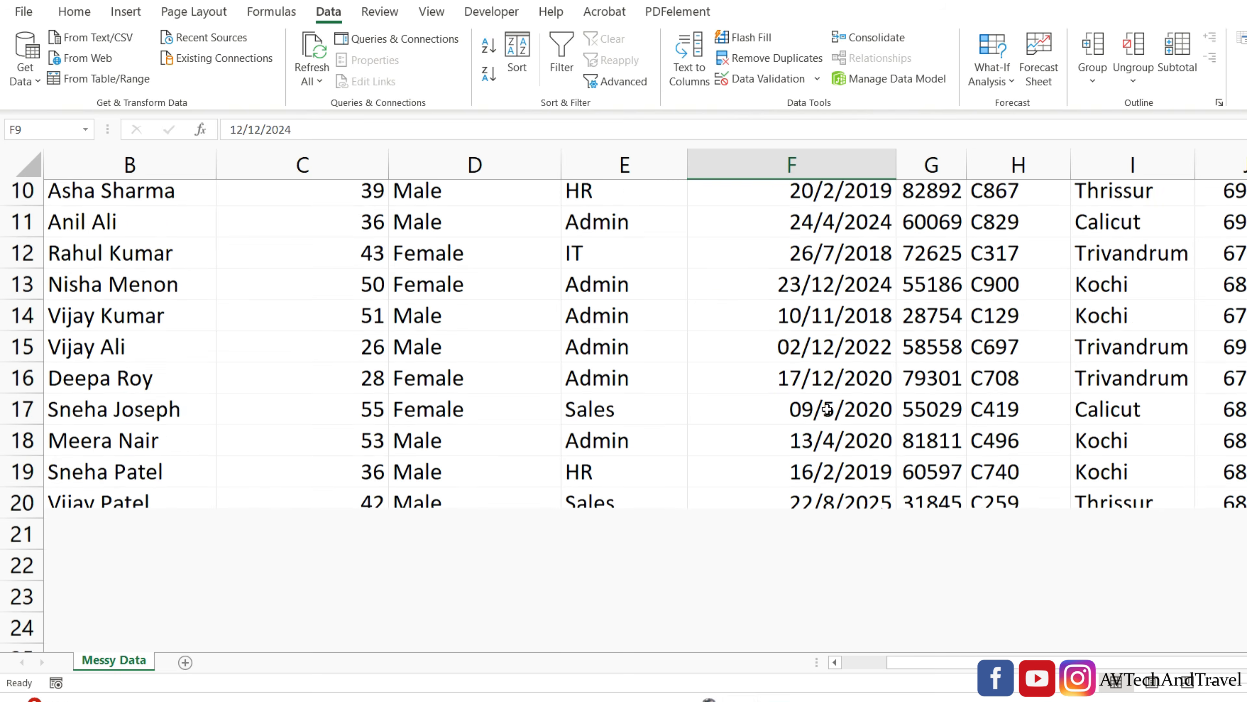
scroll(829, 423, "up", 5)
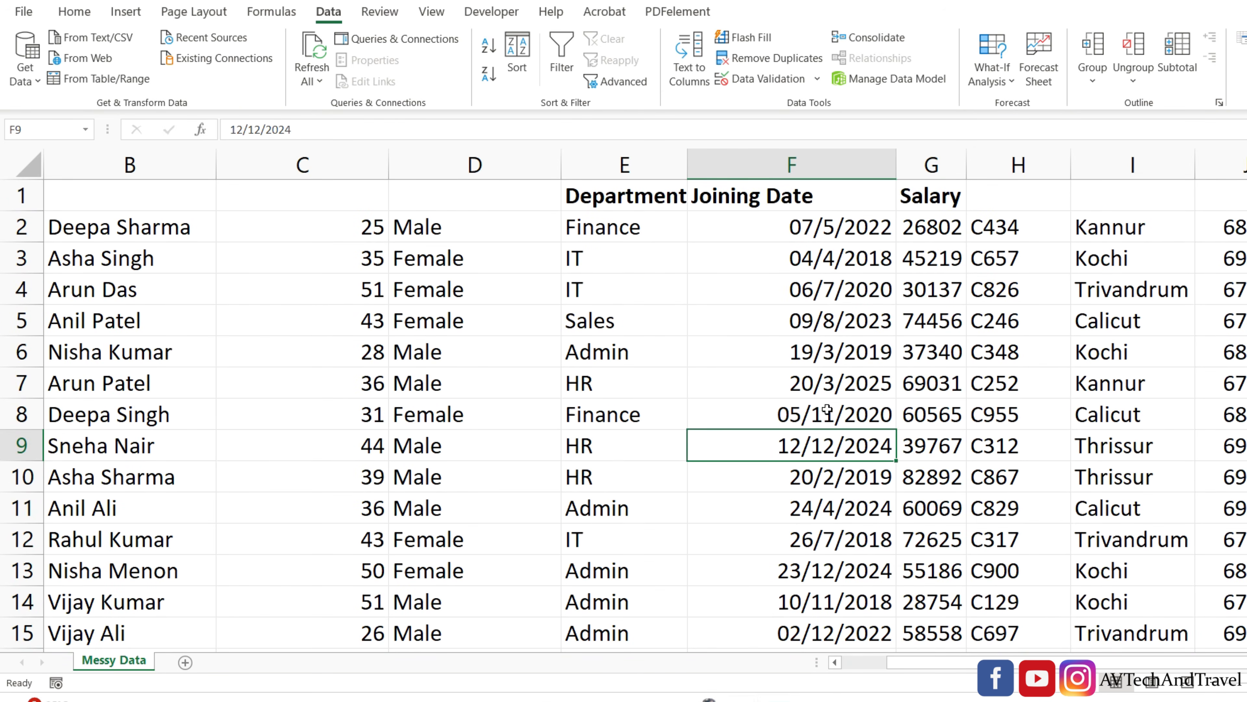